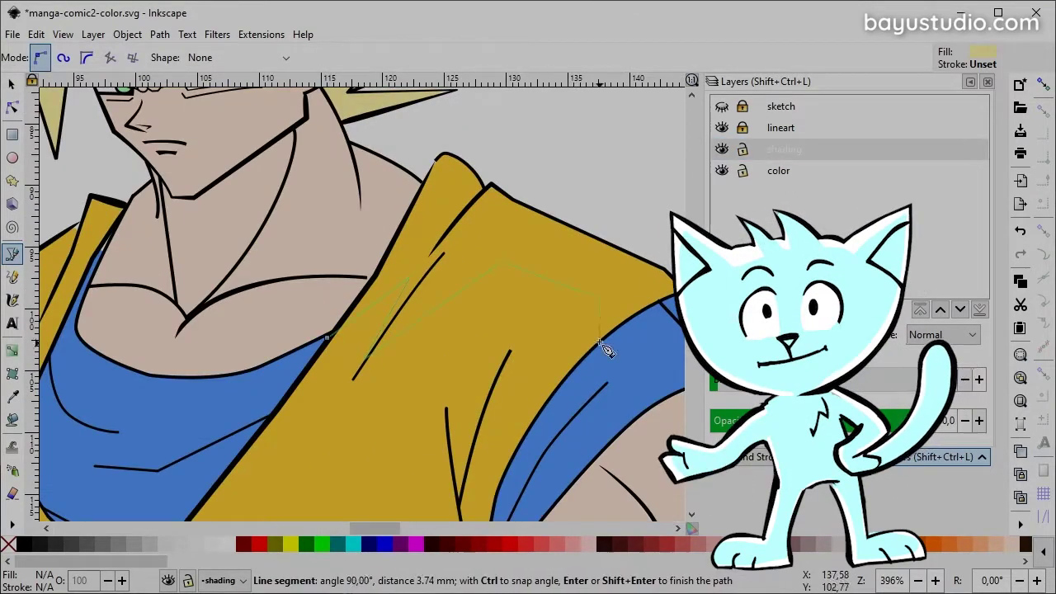
Finish the shading shape over the gi's shoulder and fill it dark gold like the gi
left_click(668, 270)
left_click_drag(425, 158, 429, 165)
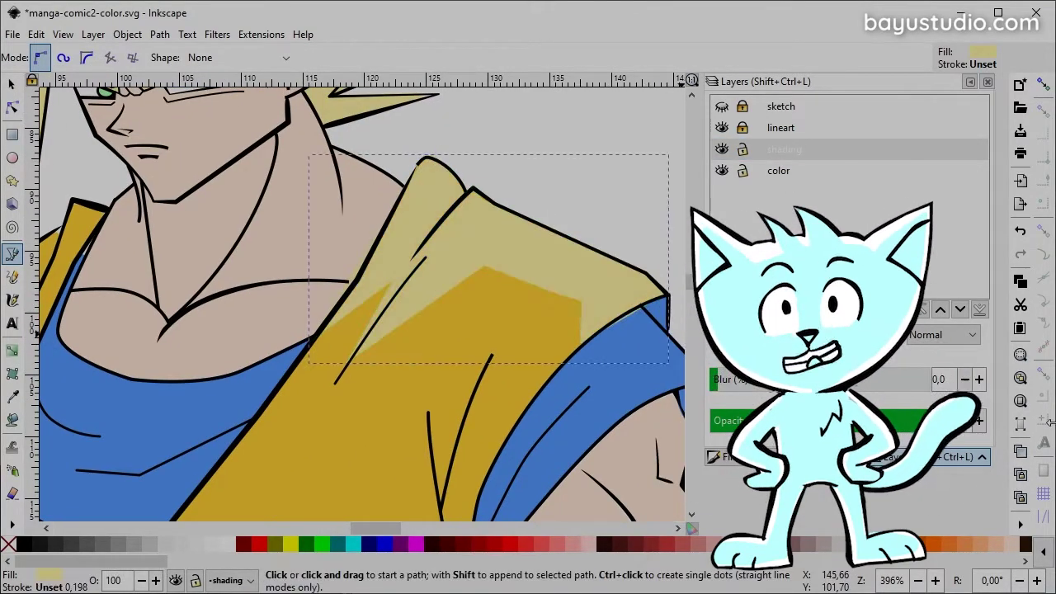
key("s")
left_click(264, 549)
key("ctrl+shift+f")
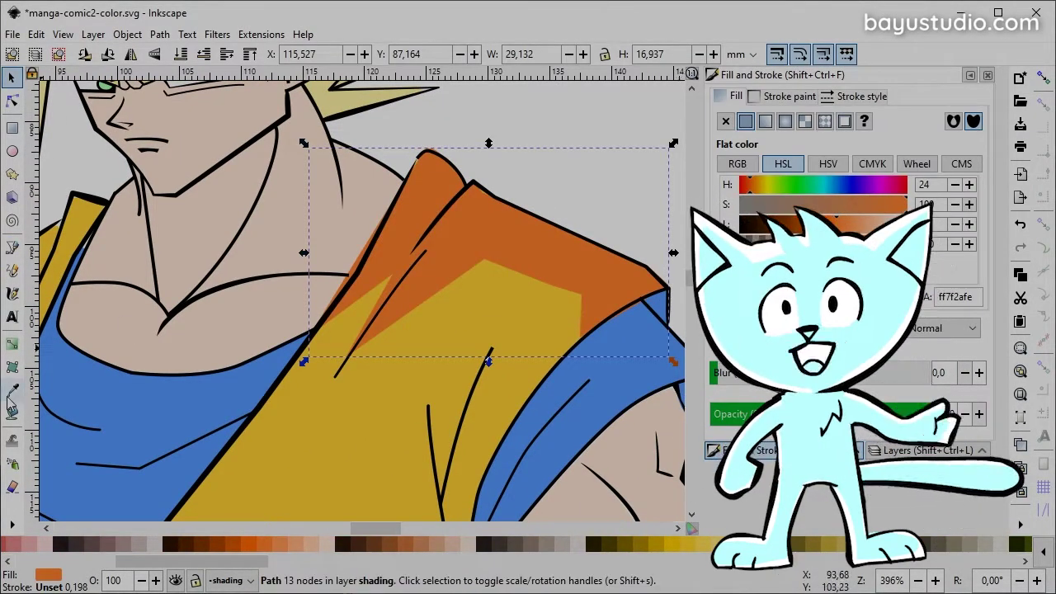
key("d")
left_click(760, 180)
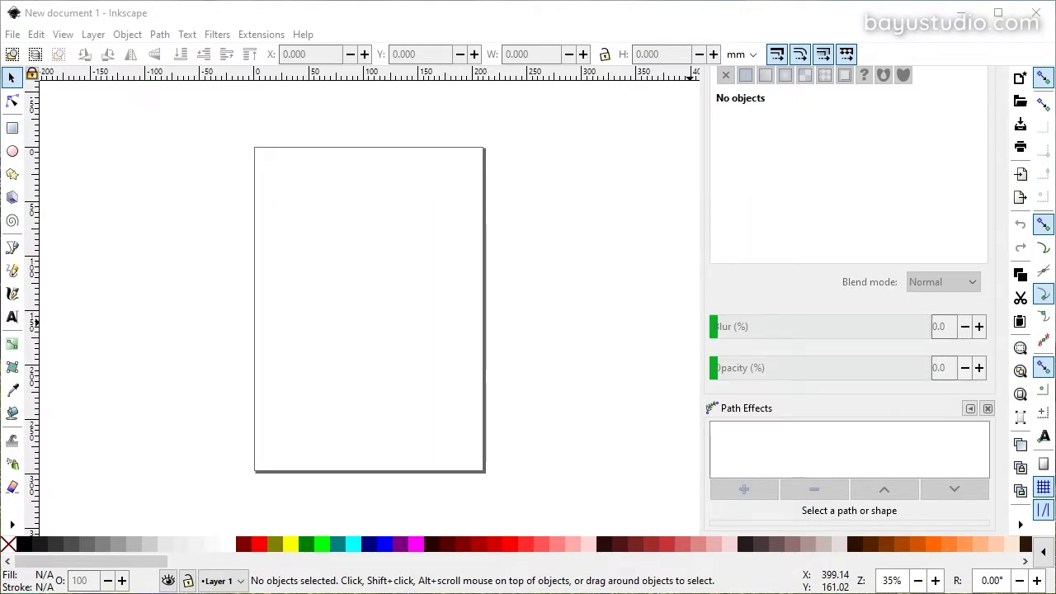
Zoom the view out to show the whole cat illustration
scroll(355, 286, "up", 3)
scroll(355, 286, "up", 3)
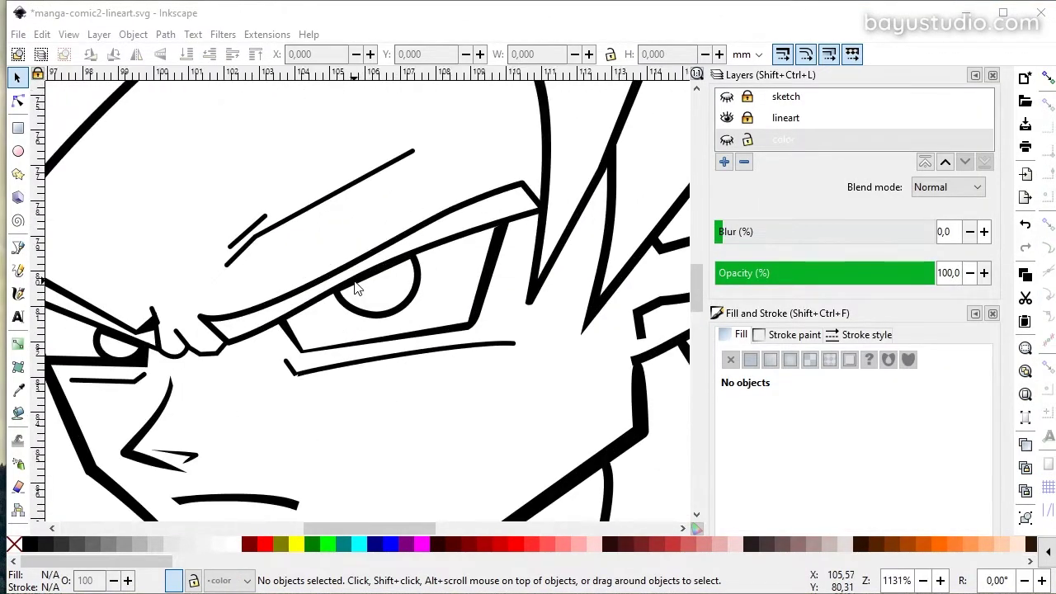
scroll(355, 287, "up", 3)
scroll(355, 287, "up", 2)
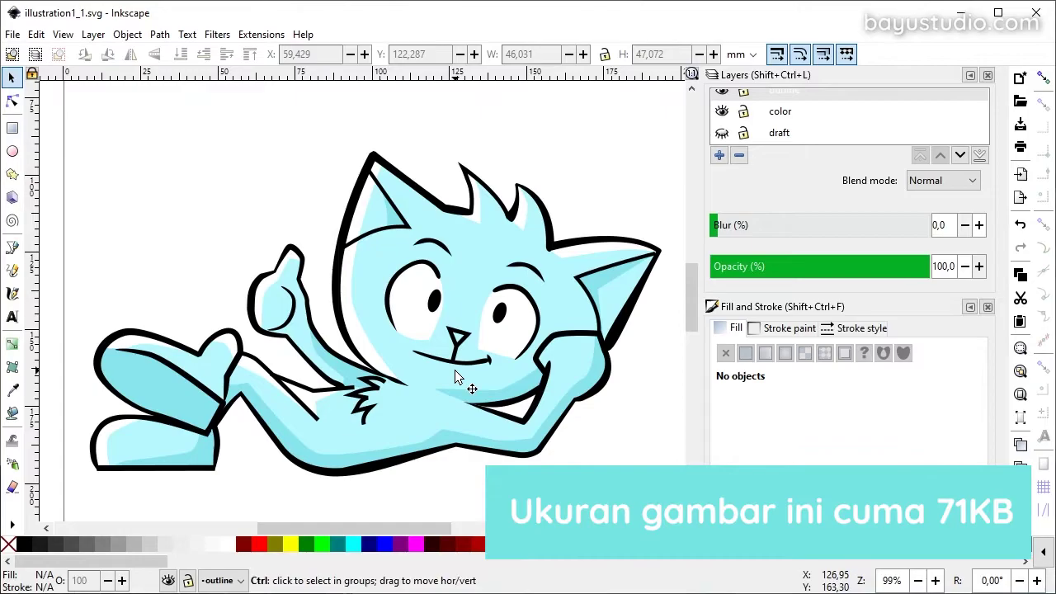
scroll(454, 371, "up", 4)
scroll(453, 373, "down", 1)
scroll(454, 372, "down", 1)
scroll(454, 367, "down", 2)
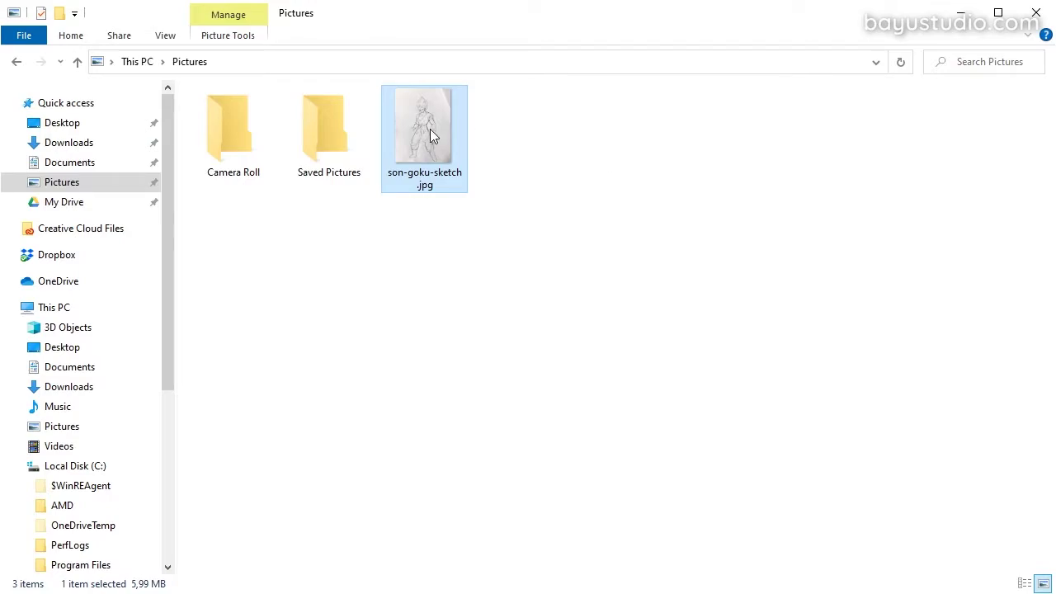
Open son-goku-sketch.jpg from the Pictures folder
double_click(430, 130)
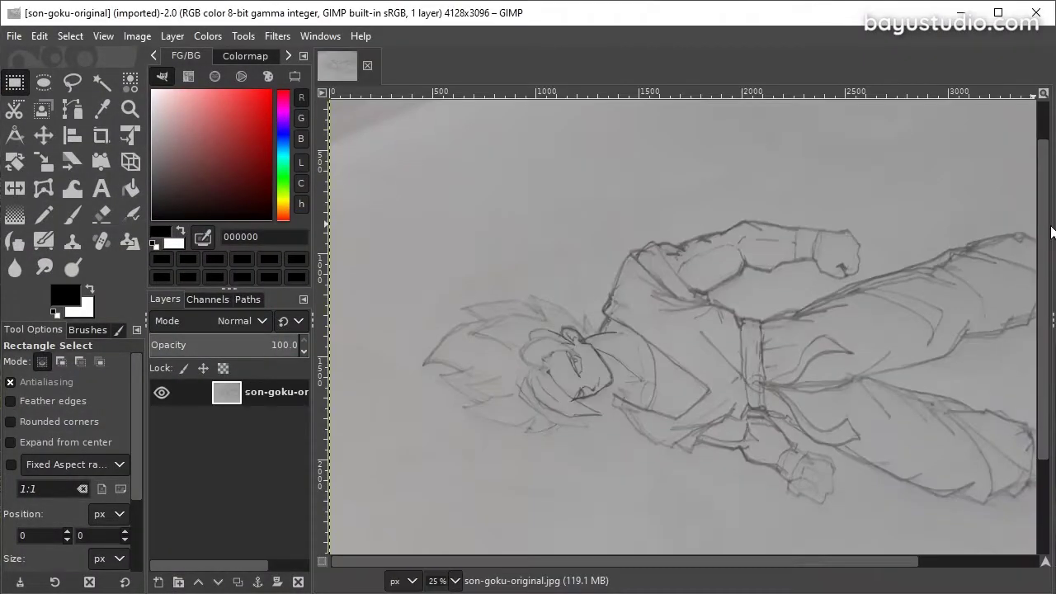
Rotate the photo 90° clockwise into a 3096×4128 upright portrait
left_click_drag(758, 566, 807, 568)
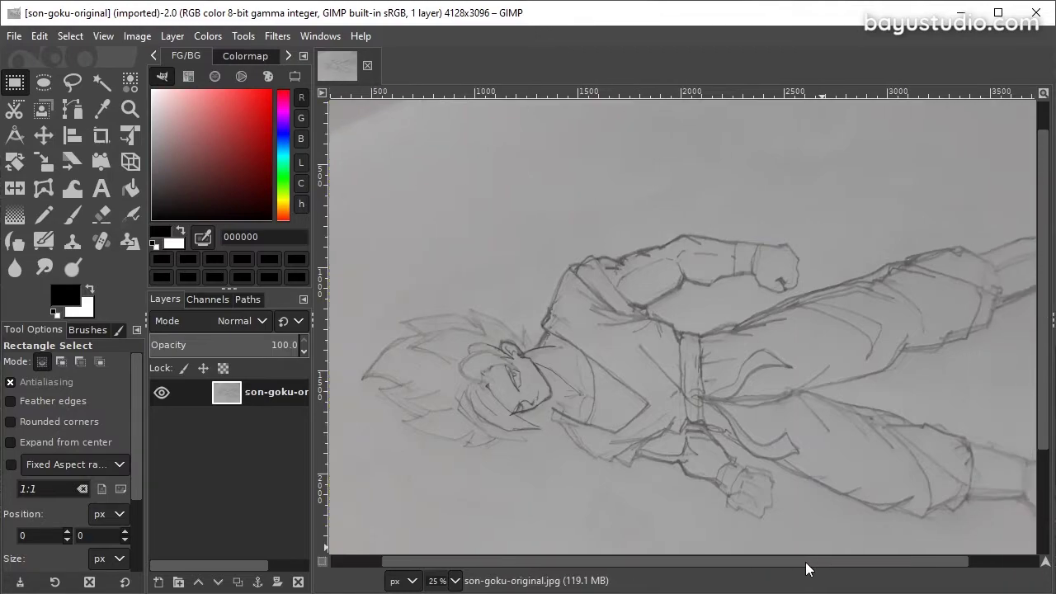
left_click(141, 38)
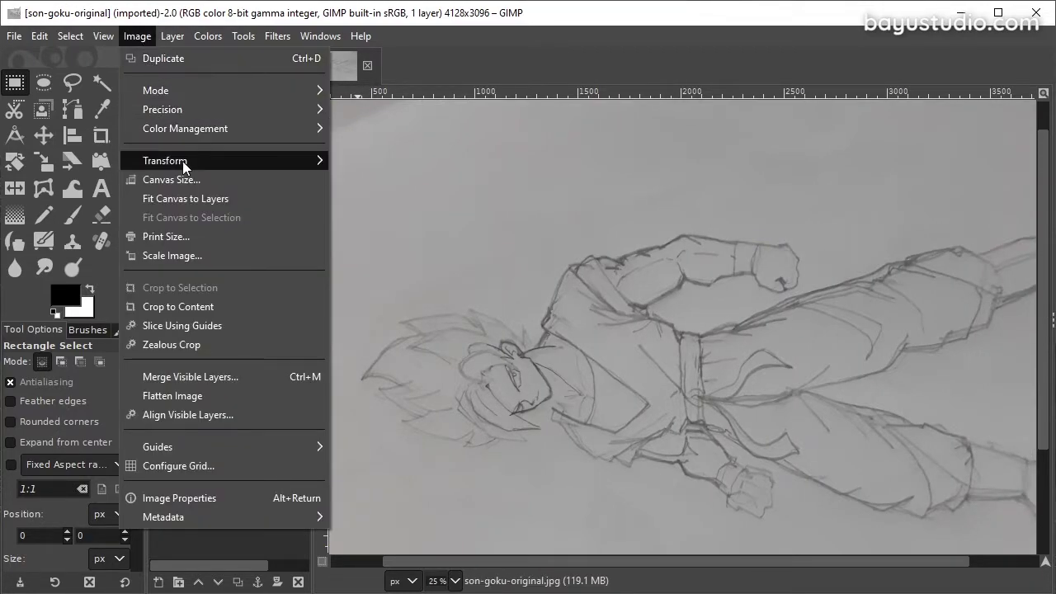
mouse_move(165, 161)
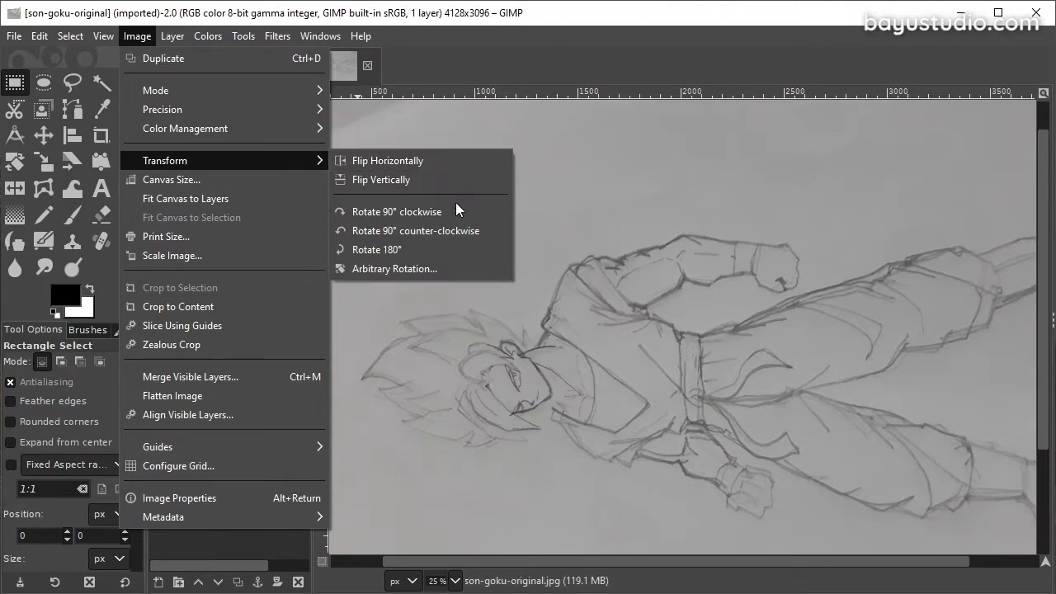
left_click(456, 212)
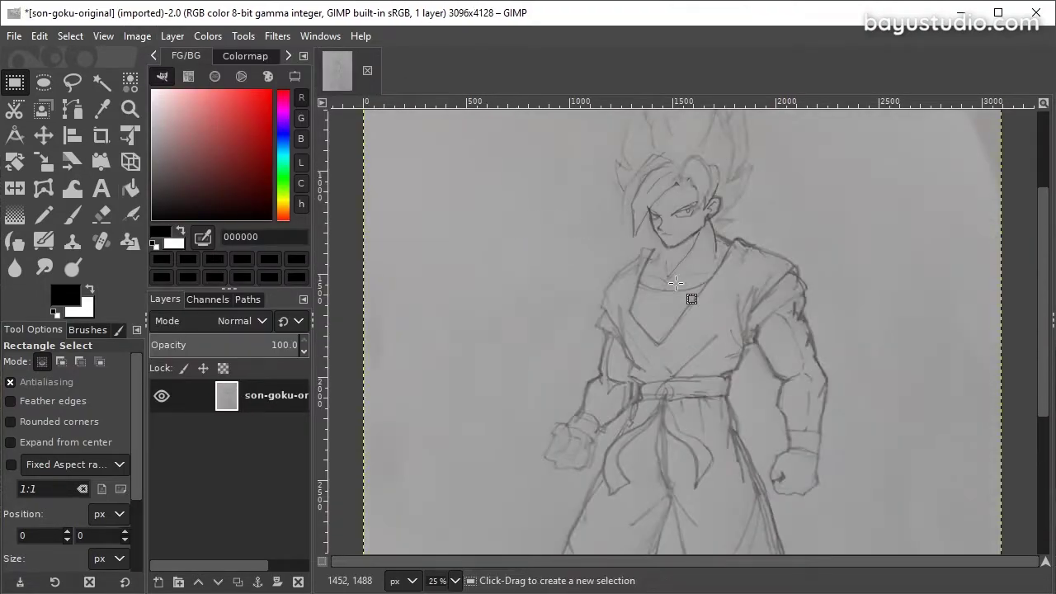
mouse_move(1046, 279)
left_mouse_down()
mouse_move(1042, 248)
mouse_move(1045, 309)
mouse_move(1042, 264)
left_mouse_up()
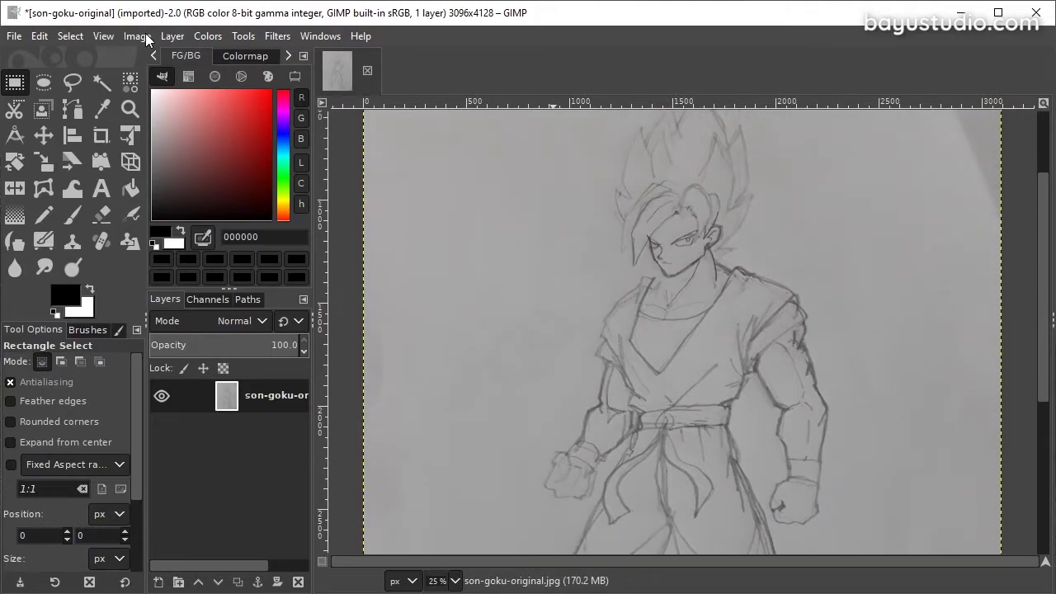
left_click(206, 37)
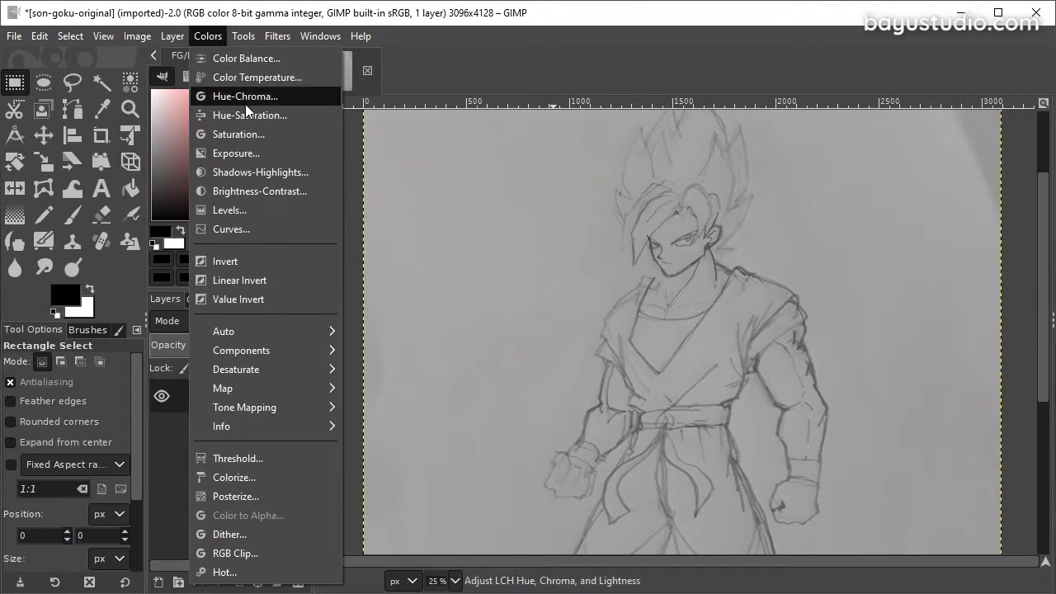
Apply Levels with black input about 56 and white input 186 to the sketch
left_click(250, 208)
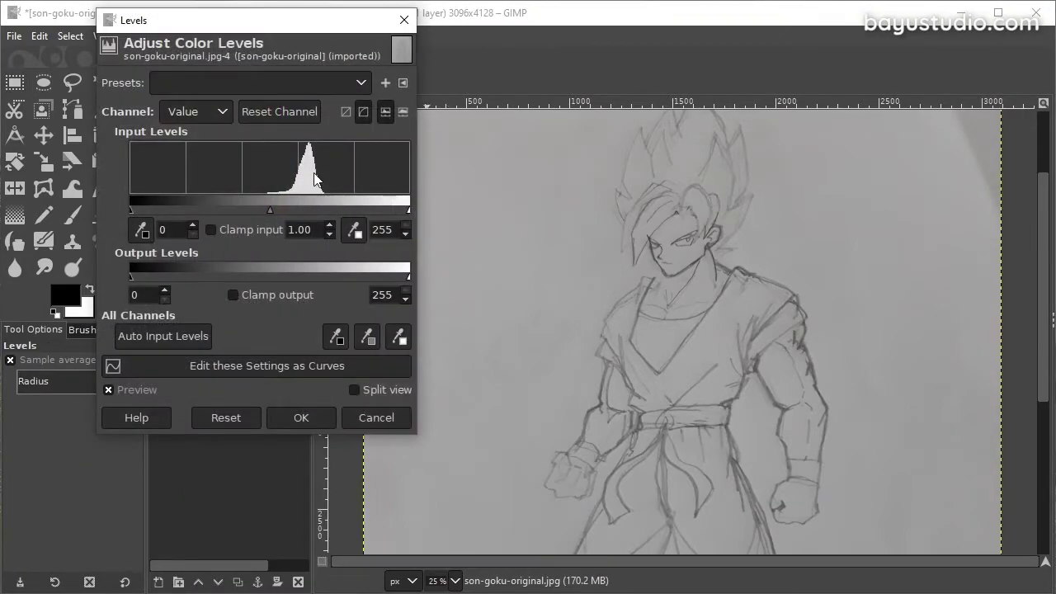
left_click_drag(248, 28, 343, 111)
left_click_drag(228, 292, 241, 291)
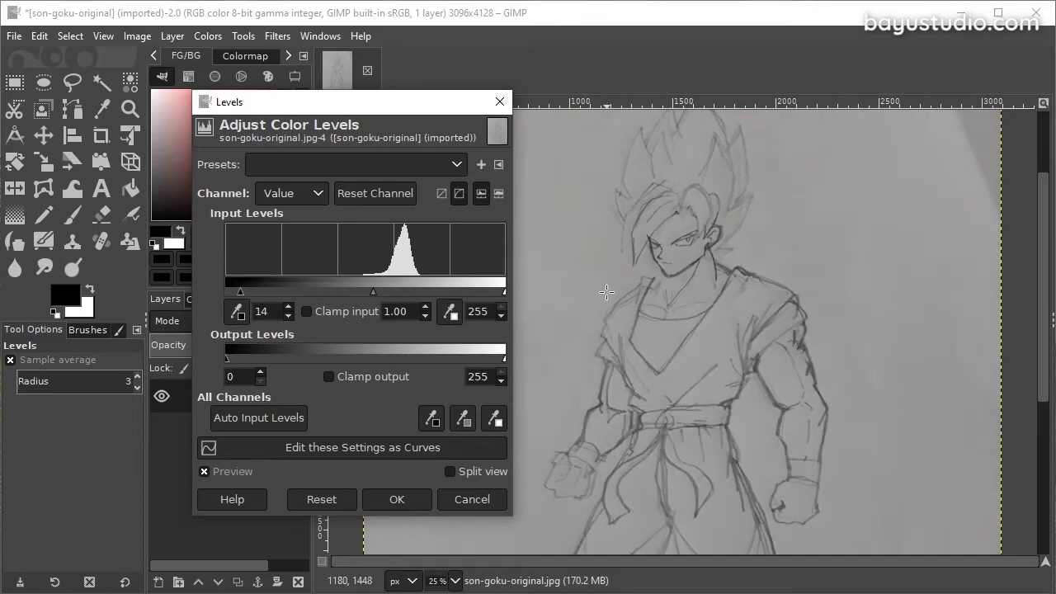
left_click_drag(505, 291, 419, 294)
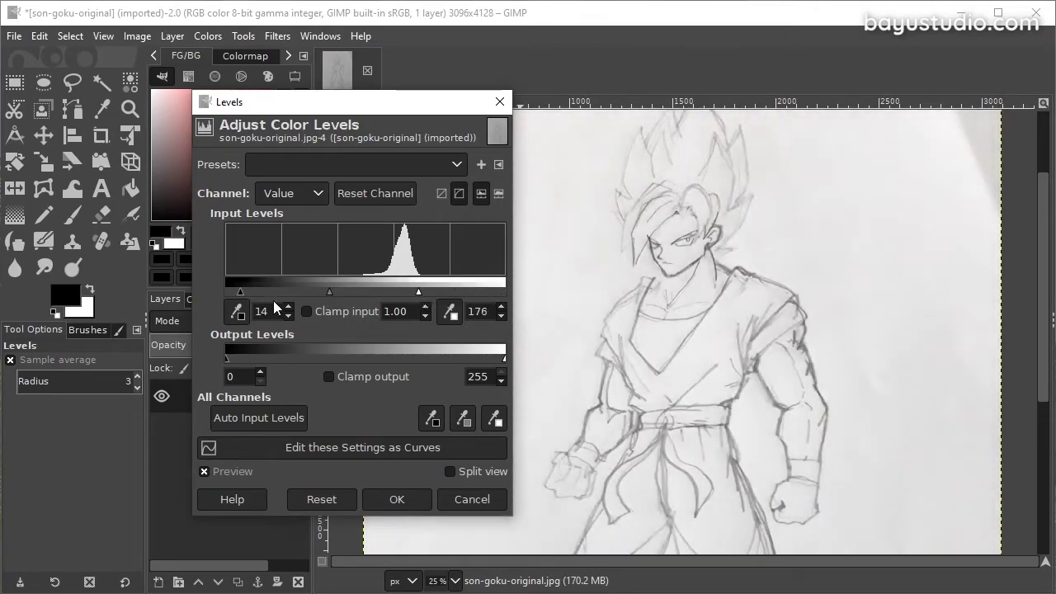
left_click_drag(240, 292, 312, 293)
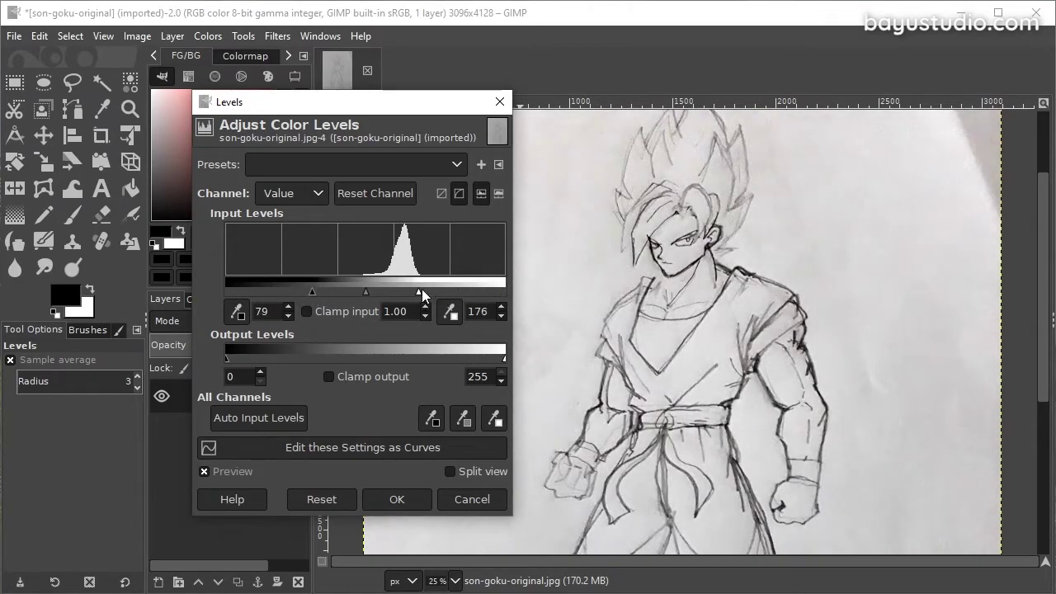
left_click_drag(421, 289, 422, 291)
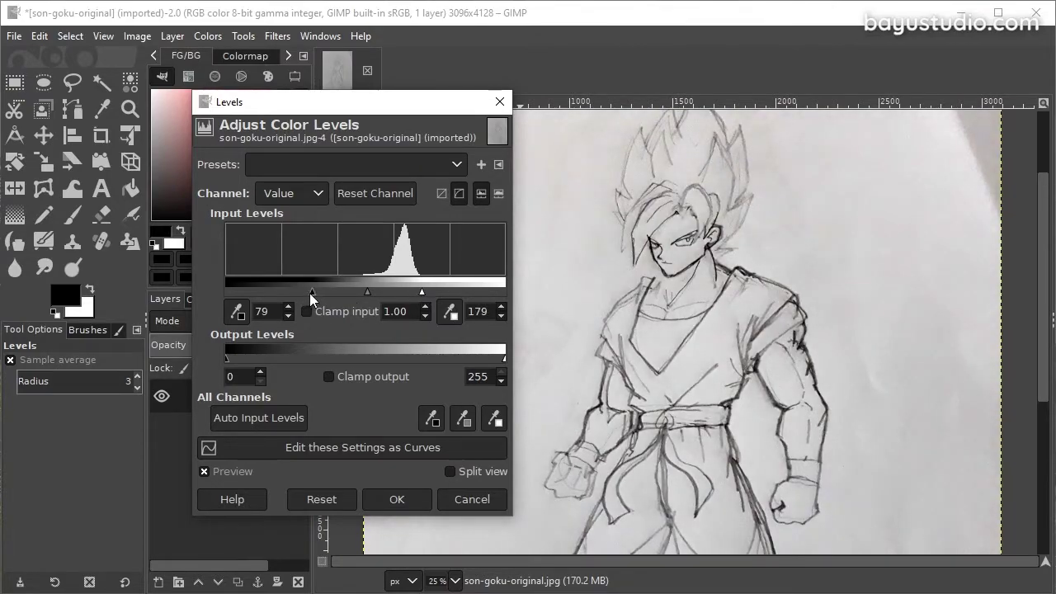
left_click_drag(310, 294, 316, 291)
left_click_drag(317, 292, 302, 290)
left_click_drag(422, 291, 430, 292)
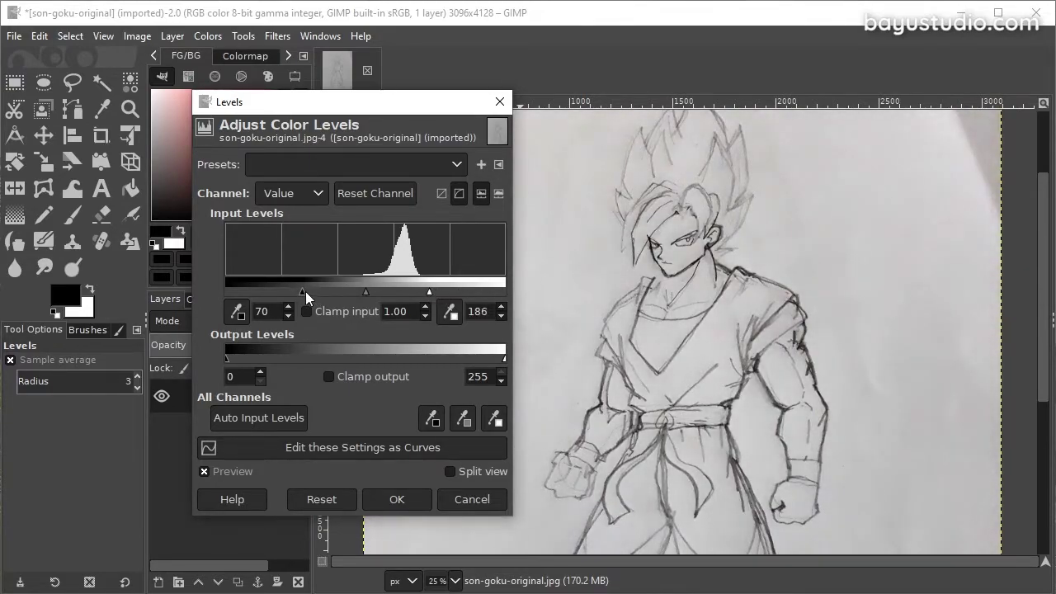
left_click_drag(302, 292, 287, 292)
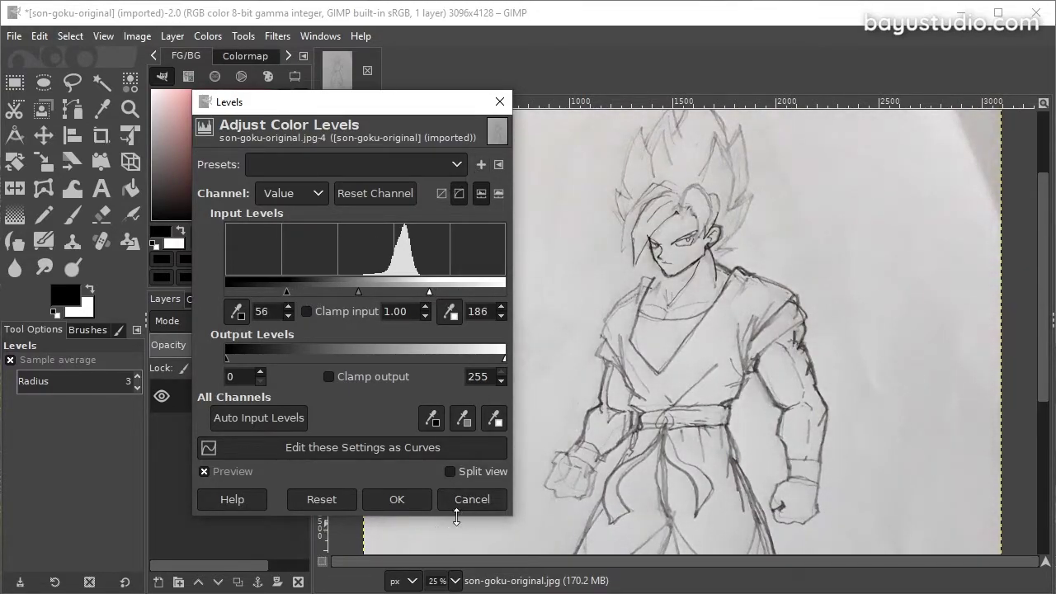
left_click(400, 501)
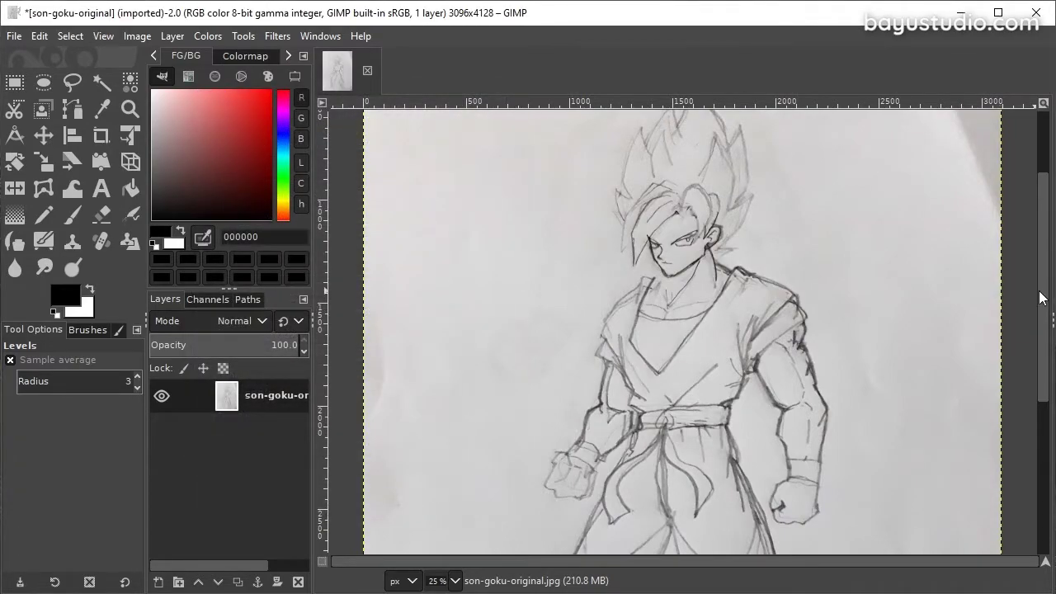
Push the left fist into shape with Warp Transform in Move pixels mode, using a smaller brush
left_click_drag(1046, 298, 1049, 318)
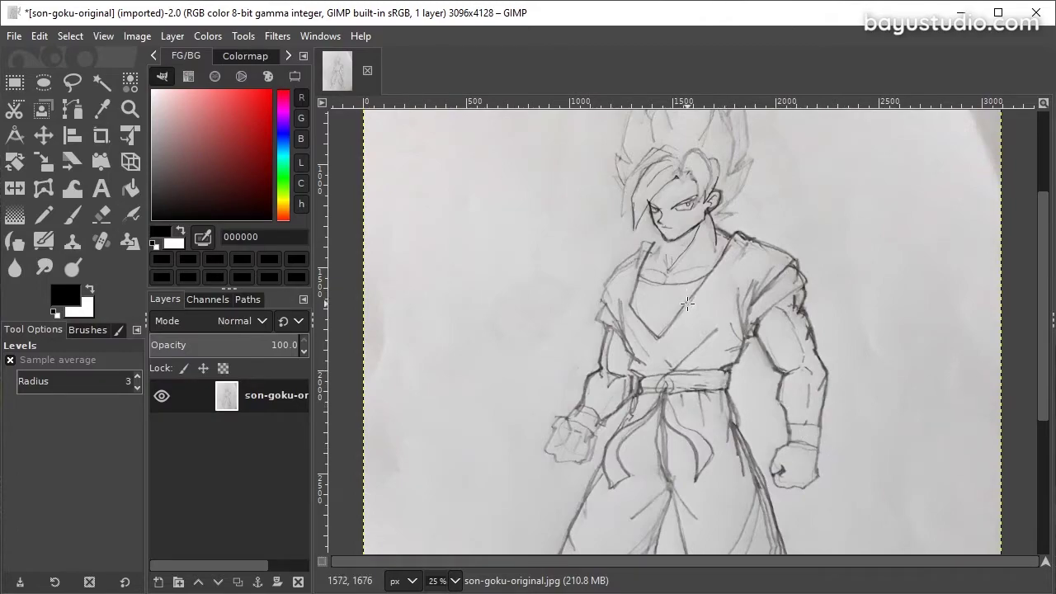
scroll(688, 304, "down", 1)
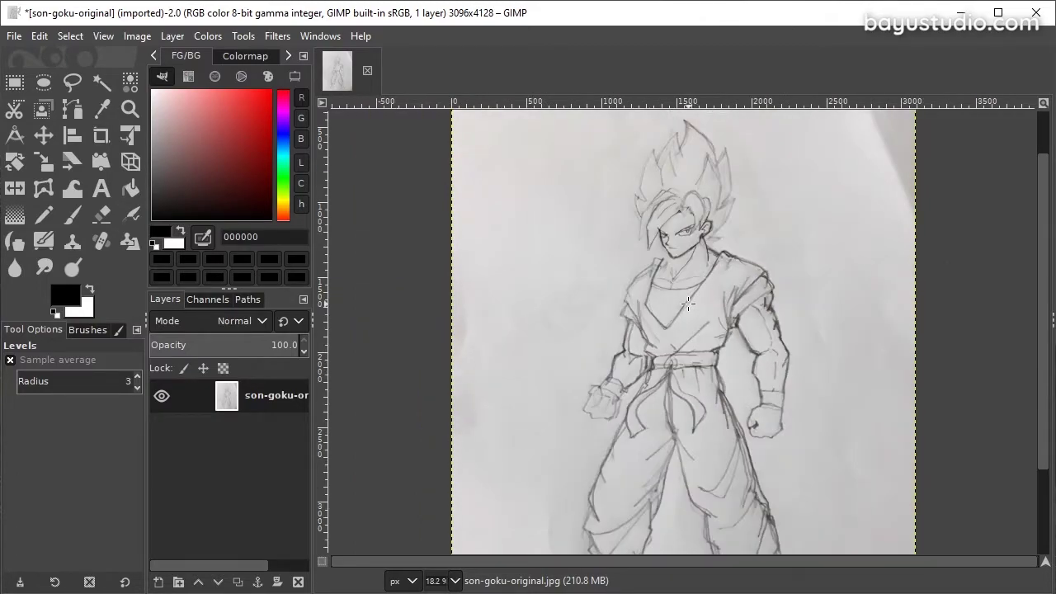
scroll(688, 304, "down", 1)
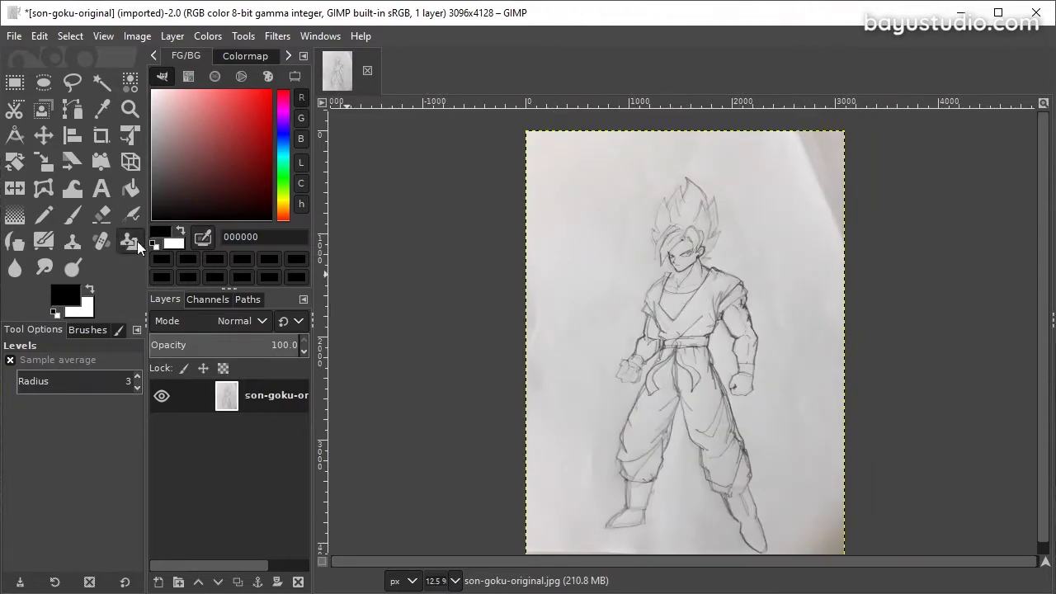
left_click(71, 194)
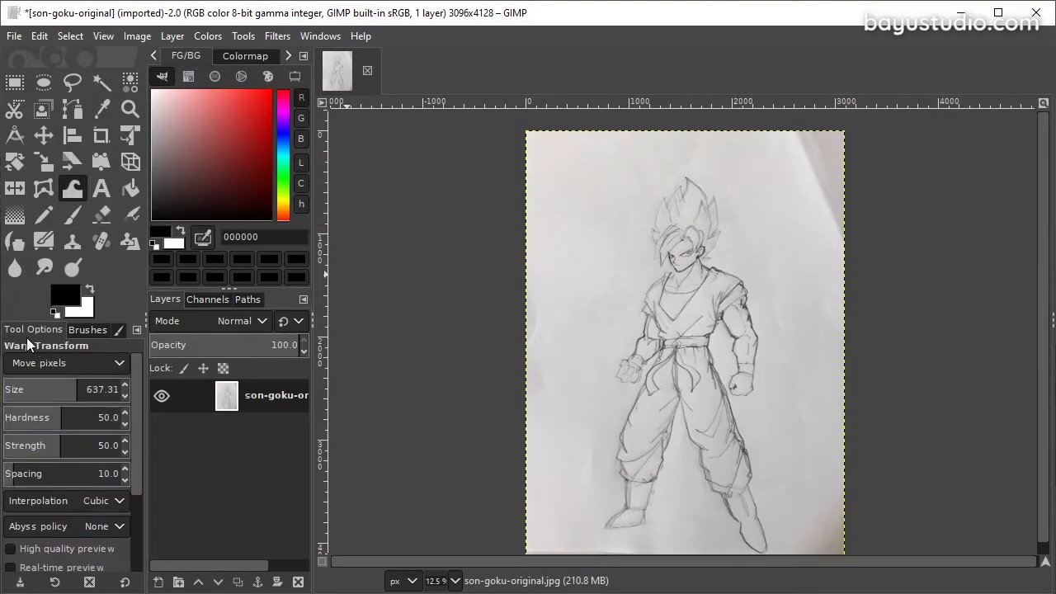
left_click(97, 365)
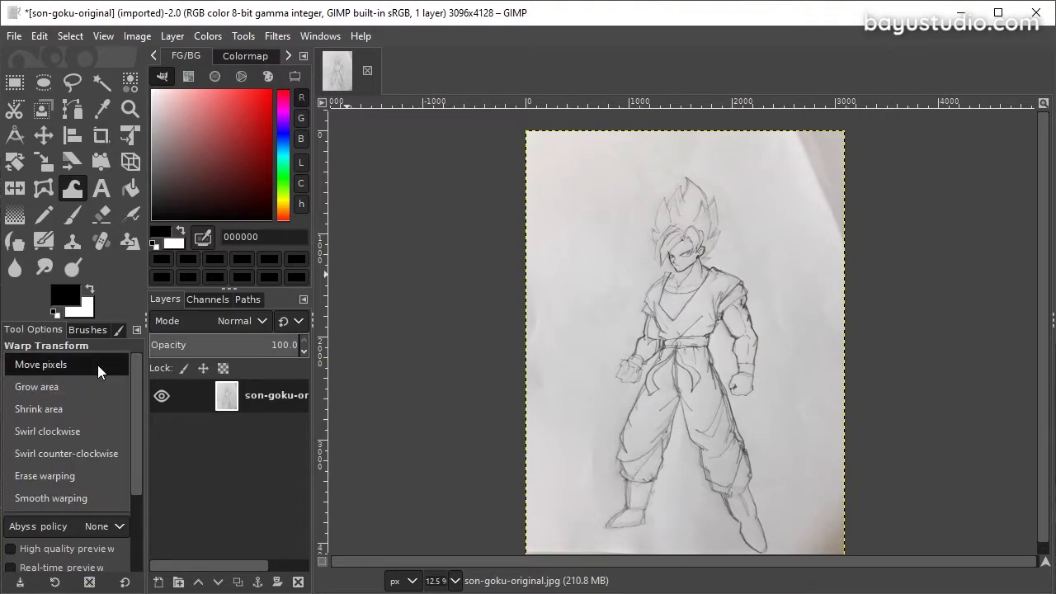
left_click(64, 365)
left_click_drag(116, 382, 104, 382)
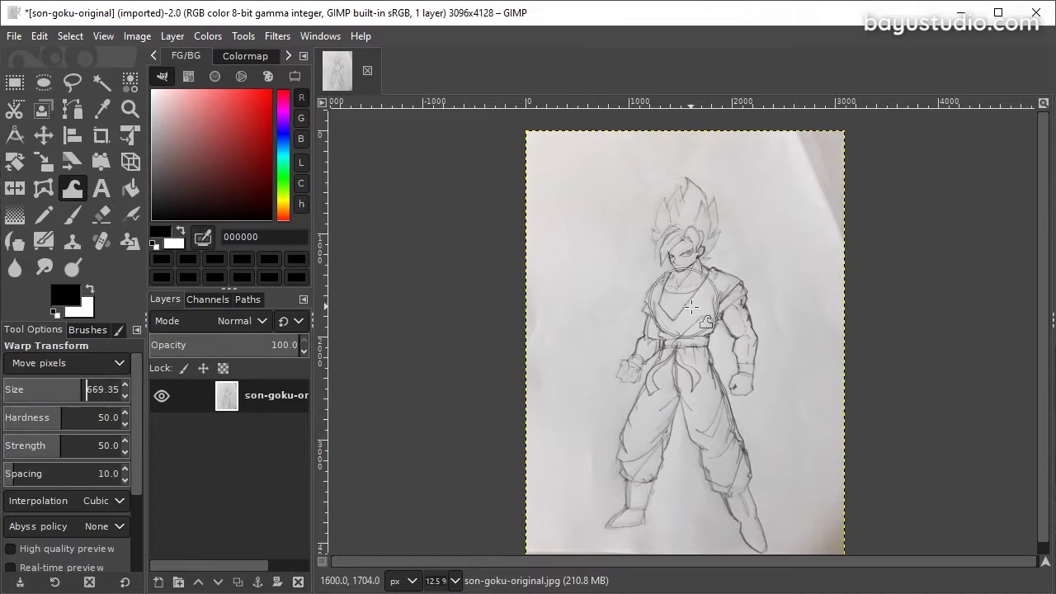
mouse_move(88, 389)
left_mouse_down()
mouse_move(67, 391)
mouse_move(77, 391)
left_mouse_up()
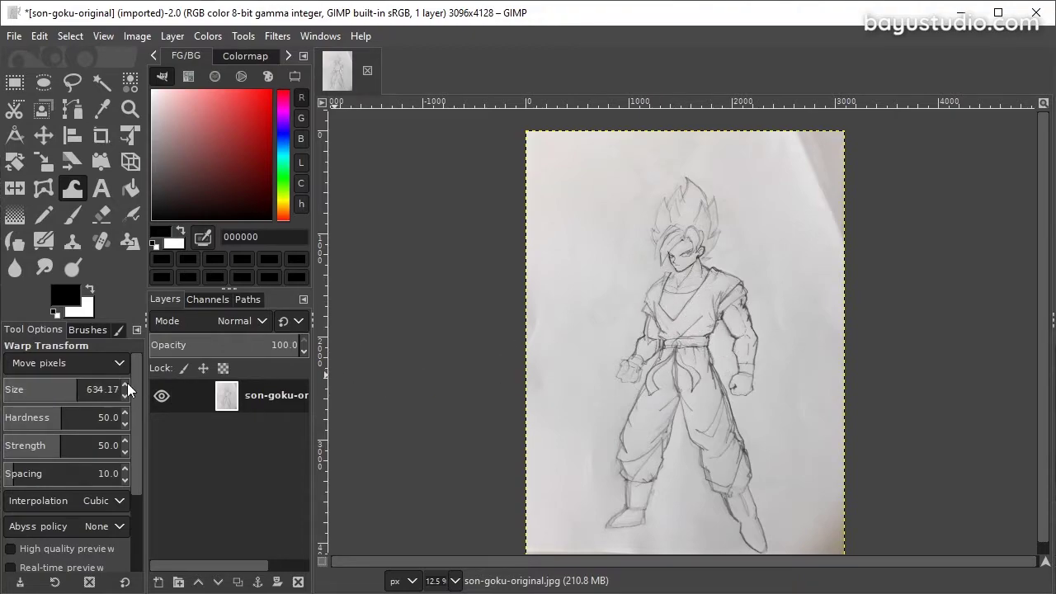
mouse_move(752, 379)
left_mouse_down()
mouse_move(735, 385)
mouse_move(763, 385)
mouse_move(745, 391)
left_mouse_up()
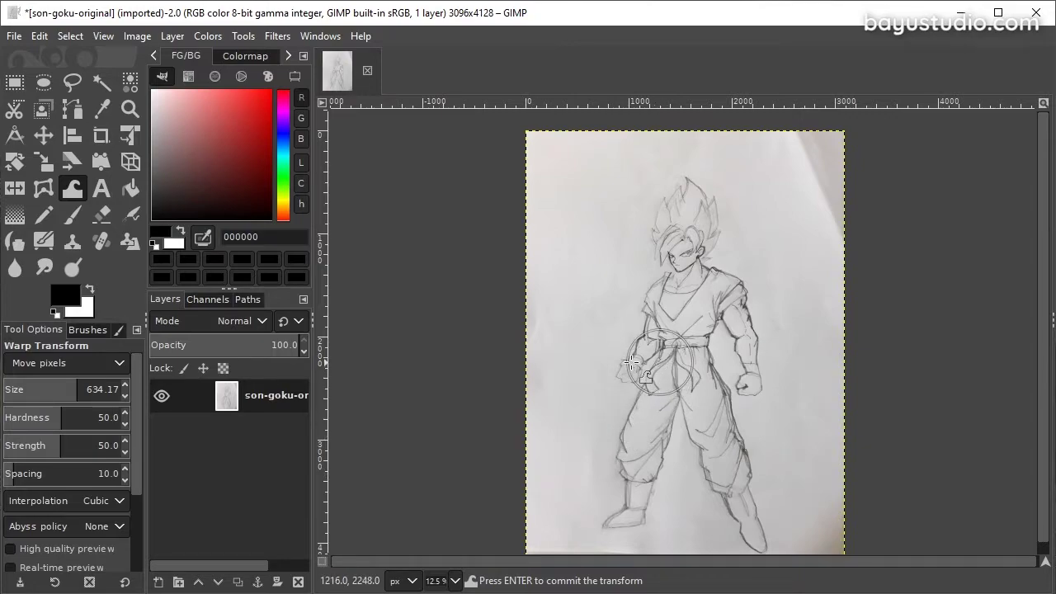
key("Return")
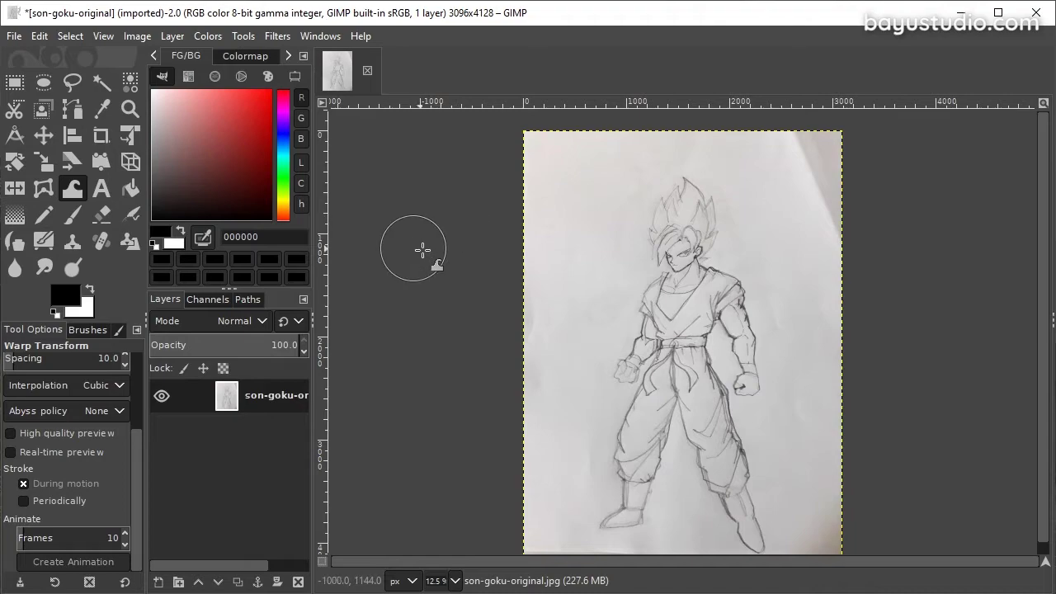
Scale the photo down slightly and skew its left edge with Unified Transform, then commit
left_click(129, 134)
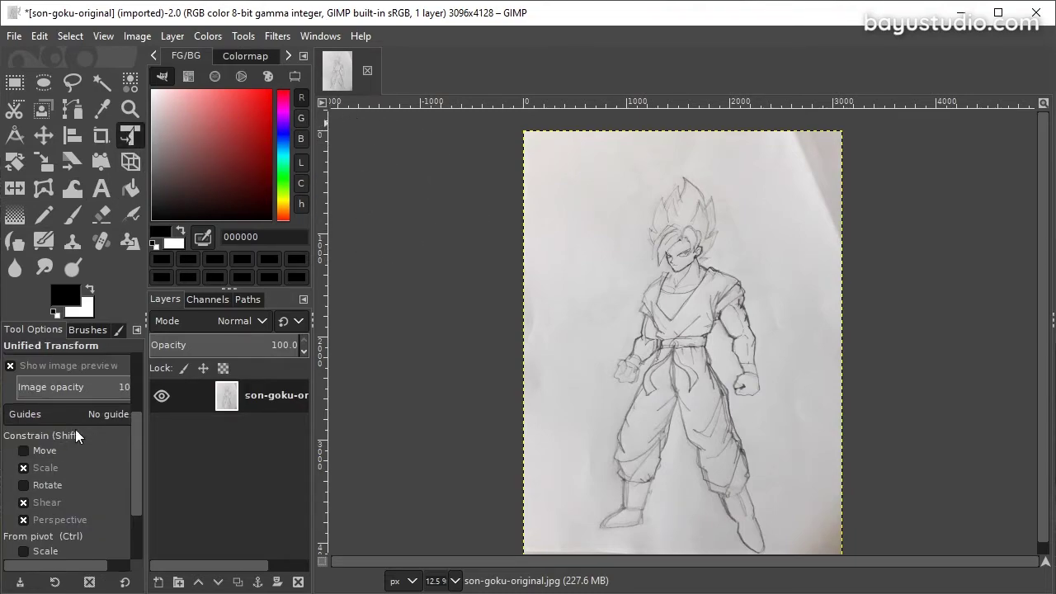
scroll(133, 436, "down", 1)
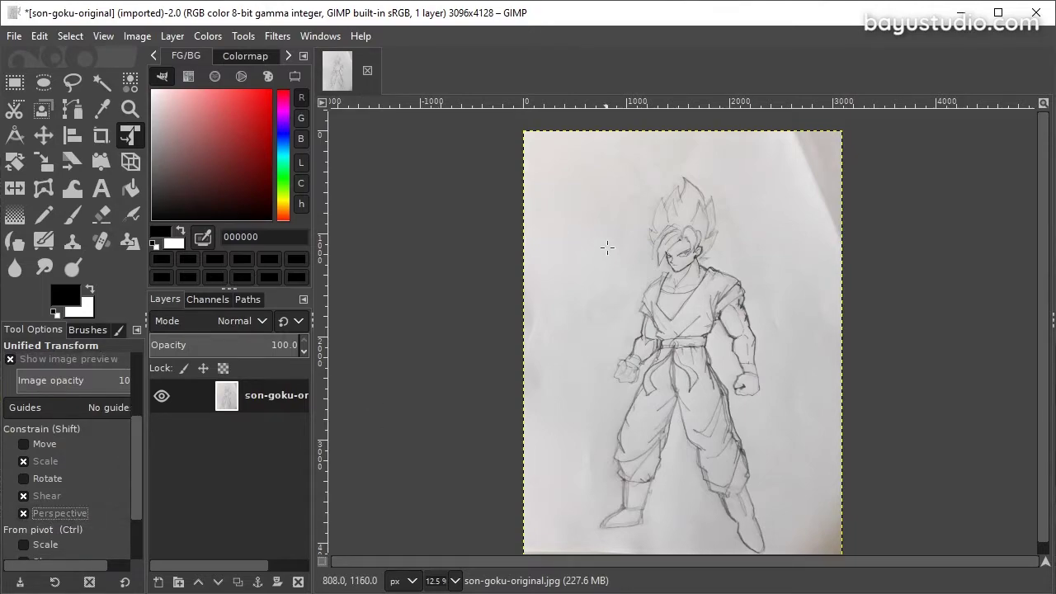
left_click(573, 147)
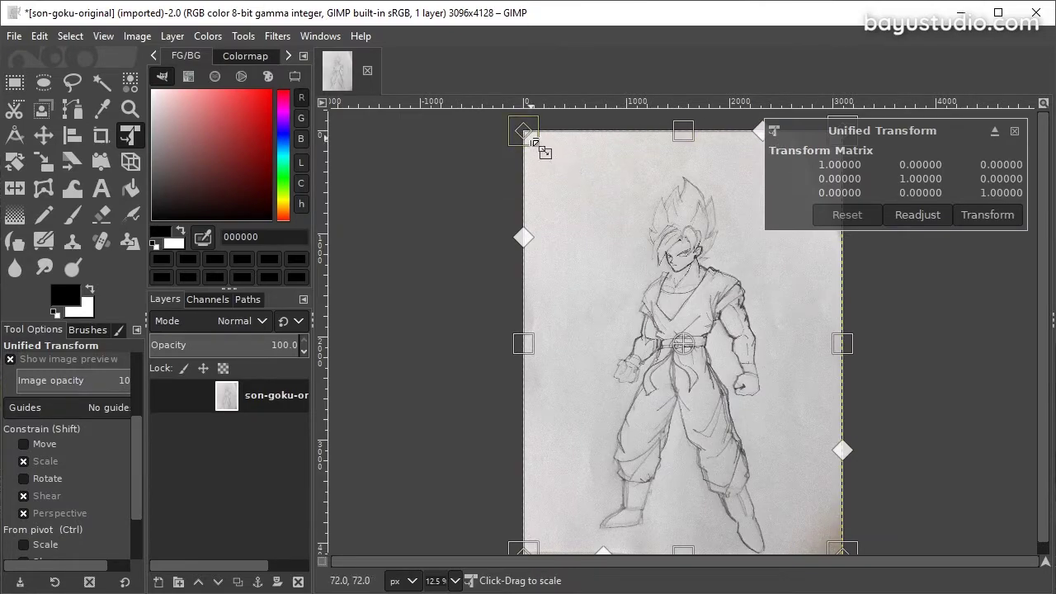
mouse_move(684, 132)
left_mouse_down()
mouse_move(688, 163)
mouse_move(685, 131)
left_mouse_up()
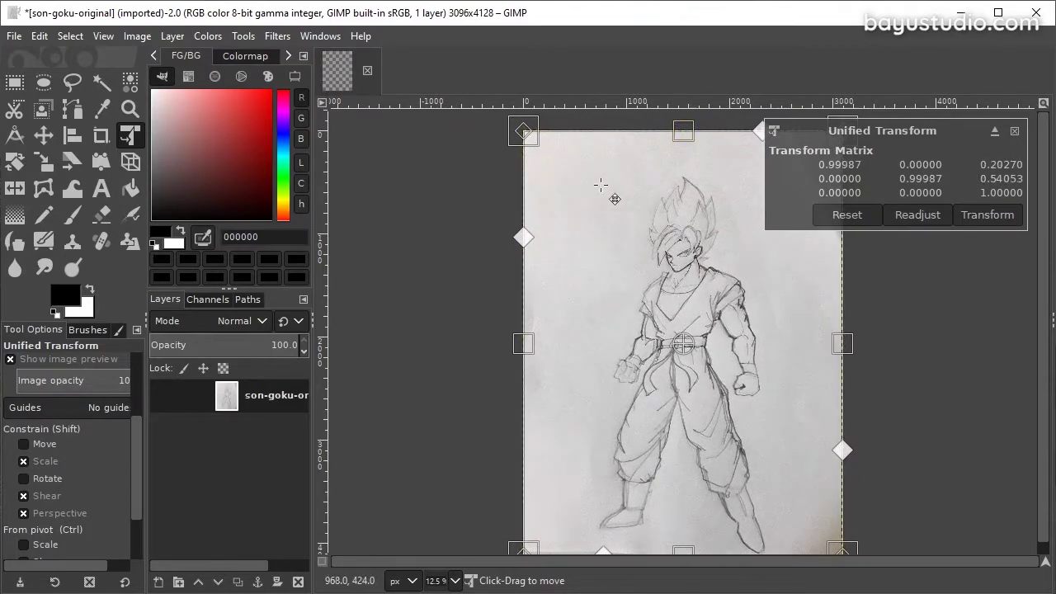
mouse_move(523, 231)
left_mouse_down()
mouse_move(525, 244)
mouse_move(539, 228)
mouse_move(545, 278)
mouse_move(547, 224)
mouse_move(553, 232)
left_mouse_up()
mouse_move(527, 155)
left_mouse_down()
mouse_move(527, 165)
mouse_move(488, 135)
mouse_move(495, 205)
mouse_move(451, 138)
mouse_move(523, 132)
left_mouse_up()
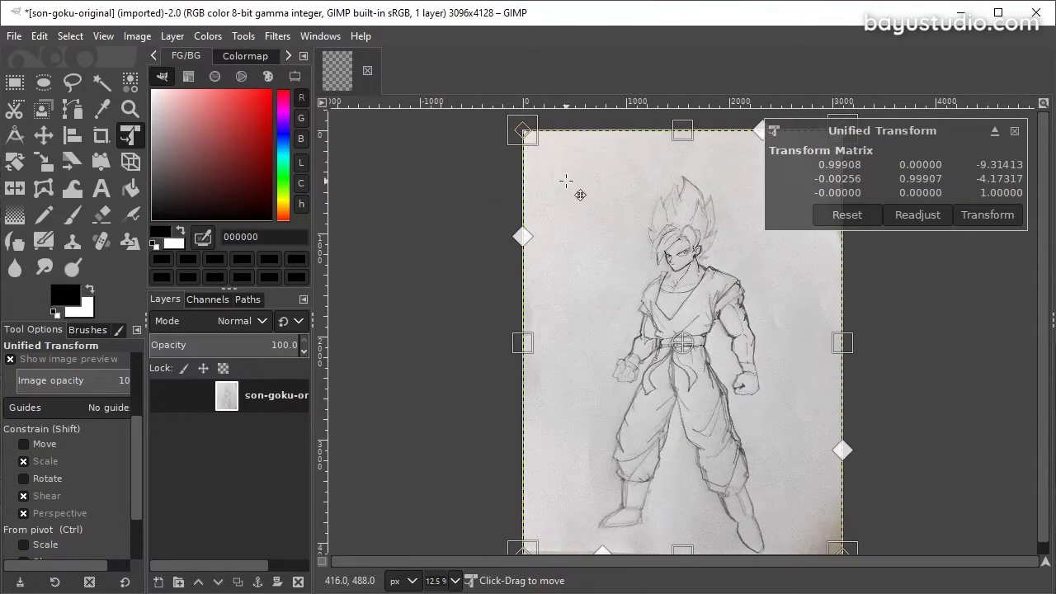
key("Return")
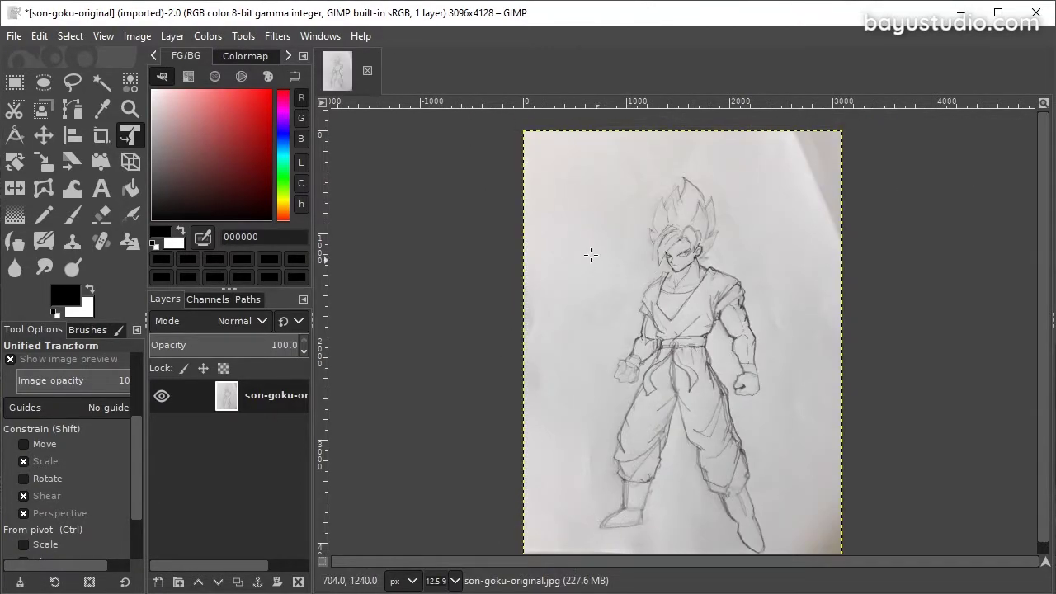
left_click(15, 36)
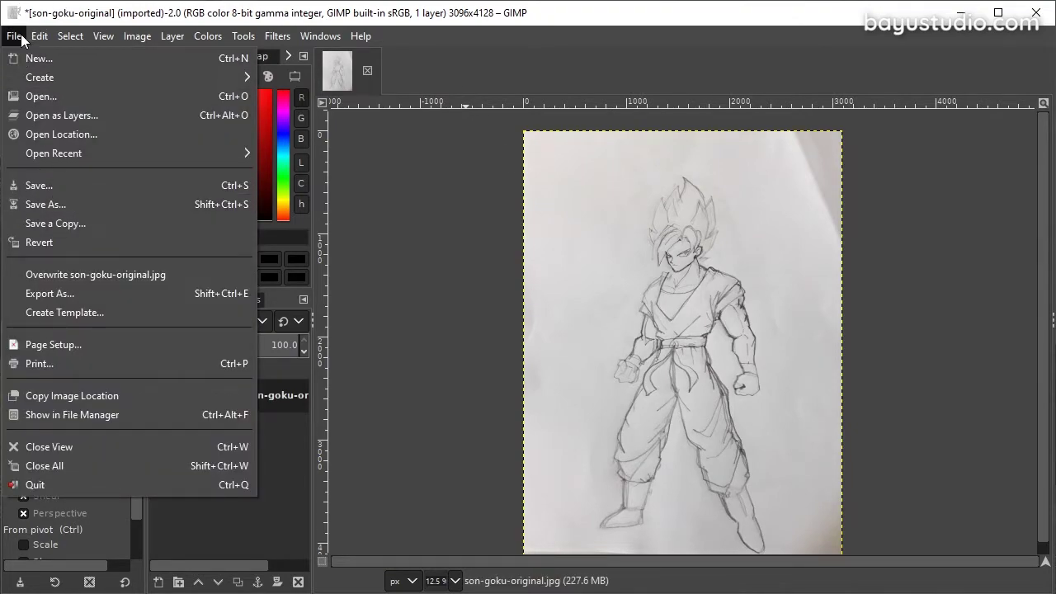
left_click(14, 36)
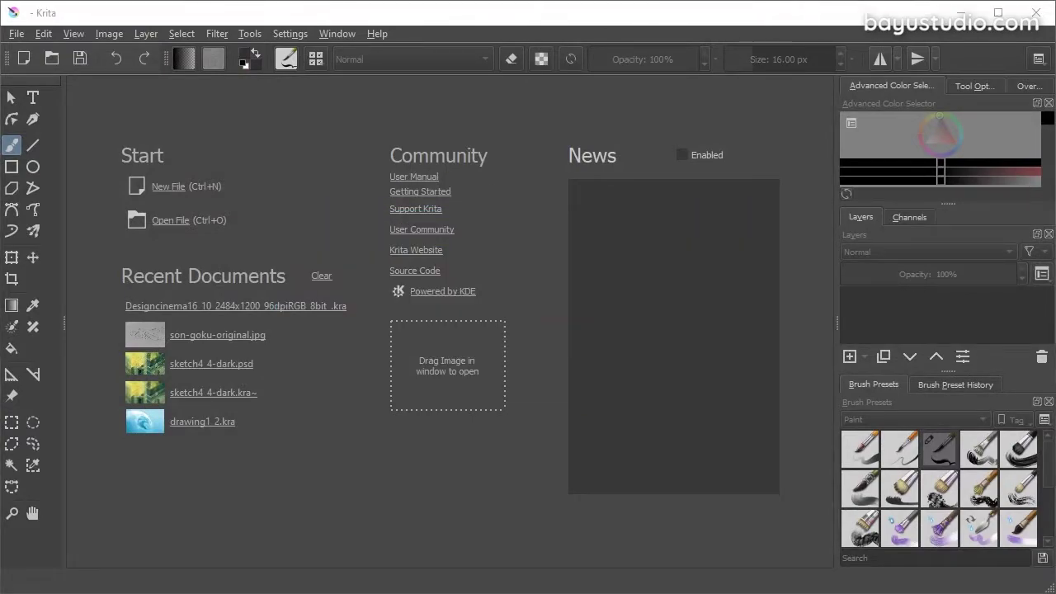
Load son-goku-original.jpg into Krita and rotate it 90° left into a 3096×4128 portrait
left_click_drag(558, 227, 285, 140)
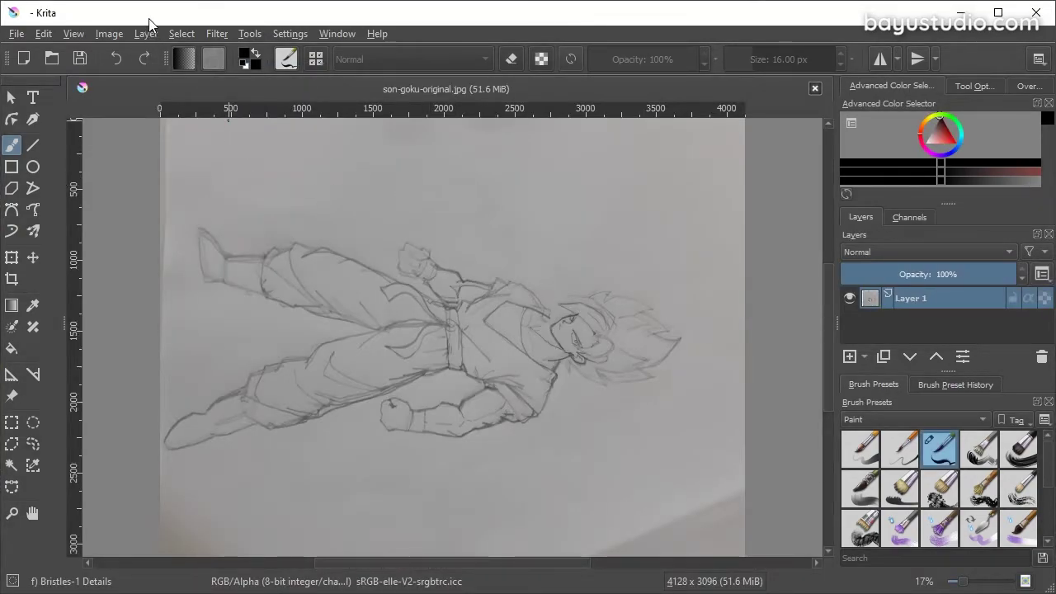
left_click(109, 33)
mouse_move(129, 168)
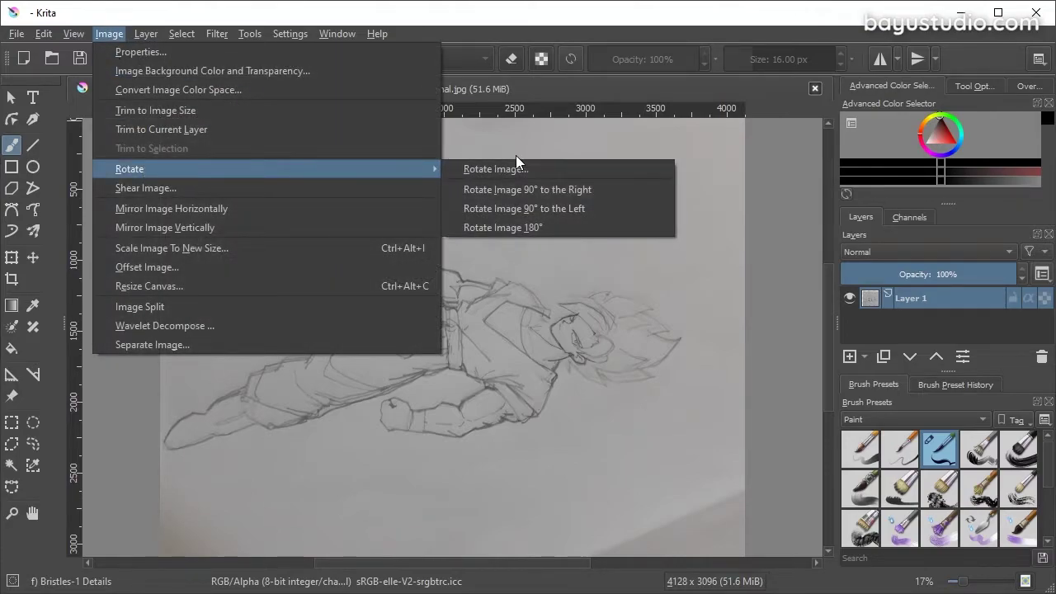
left_click(599, 204)
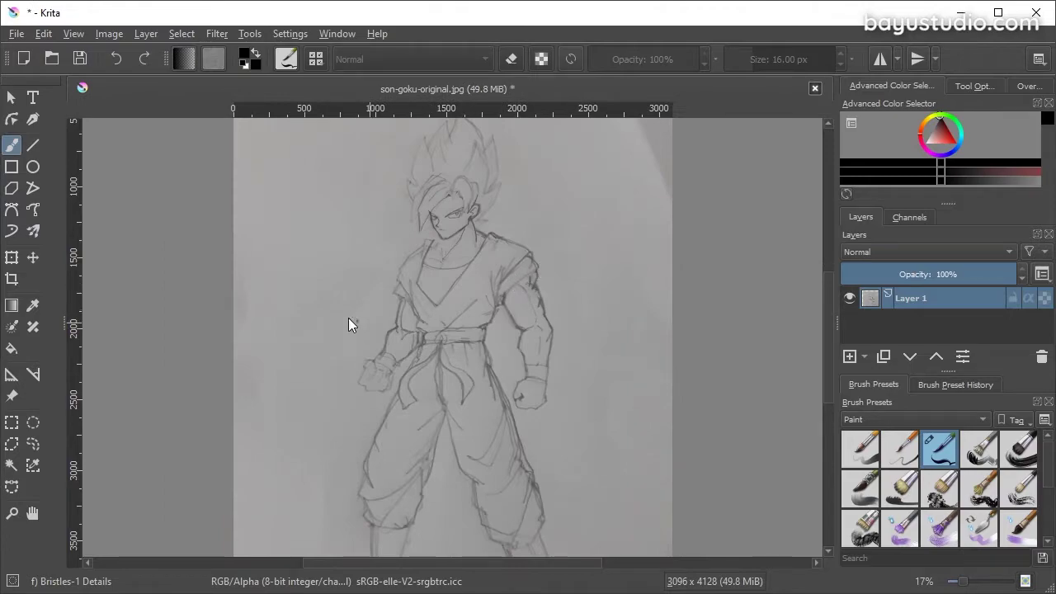
scroll(444, 304, "down", 2)
scroll(447, 306, "down", 3)
scroll(446, 305, "up", 5)
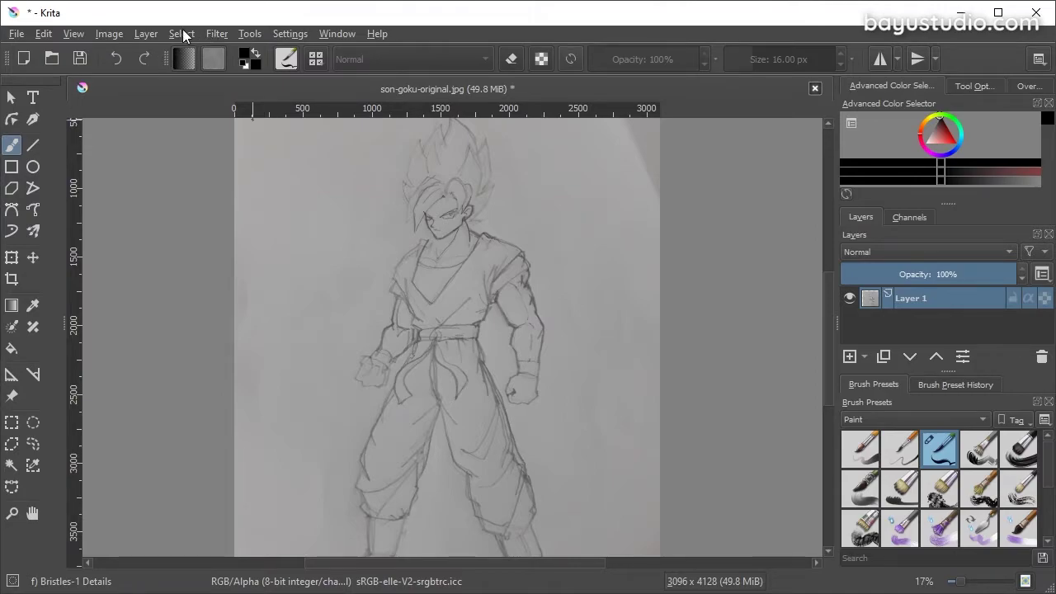
Apply the Levels filter with black input 41 and white input 194
left_click(216, 34)
mouse_move(240, 73)
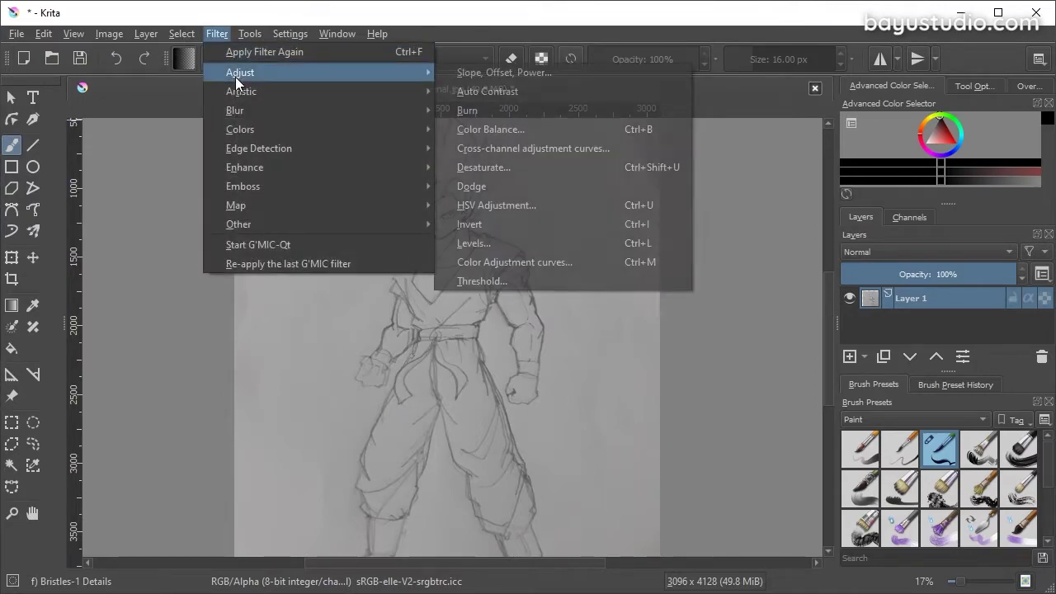
left_click(530, 242)
left_click_drag(236, 95, 733, 129)
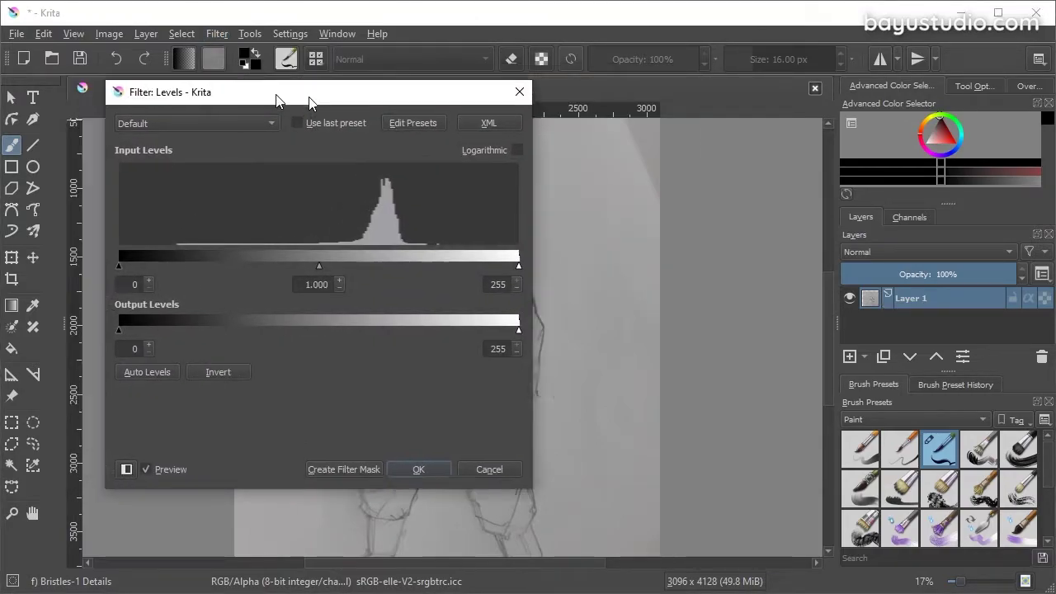
left_click_drag(580, 296, 639, 297)
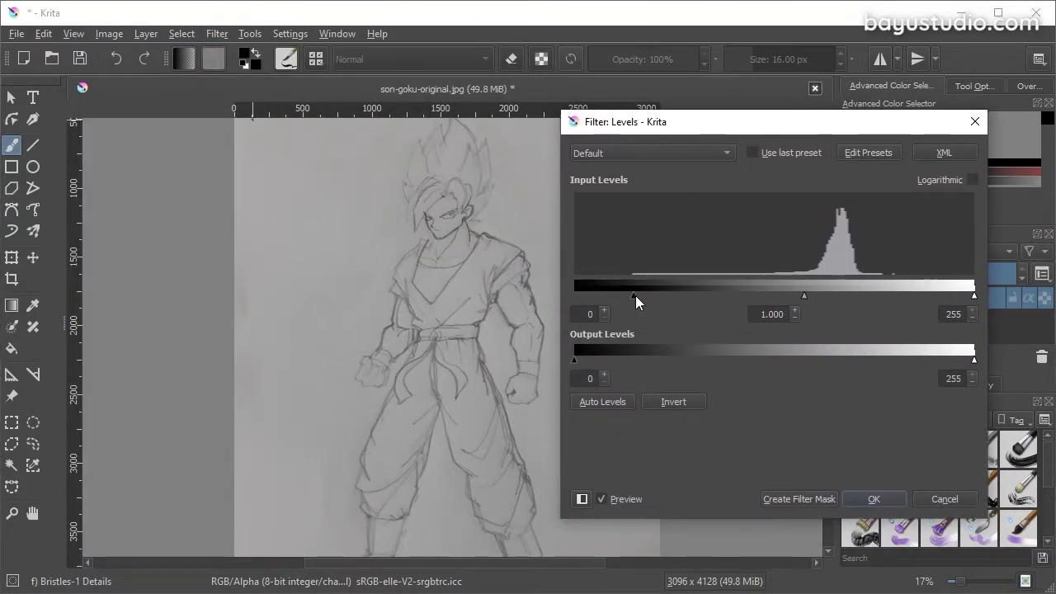
left_click_drag(974, 295, 879, 296)
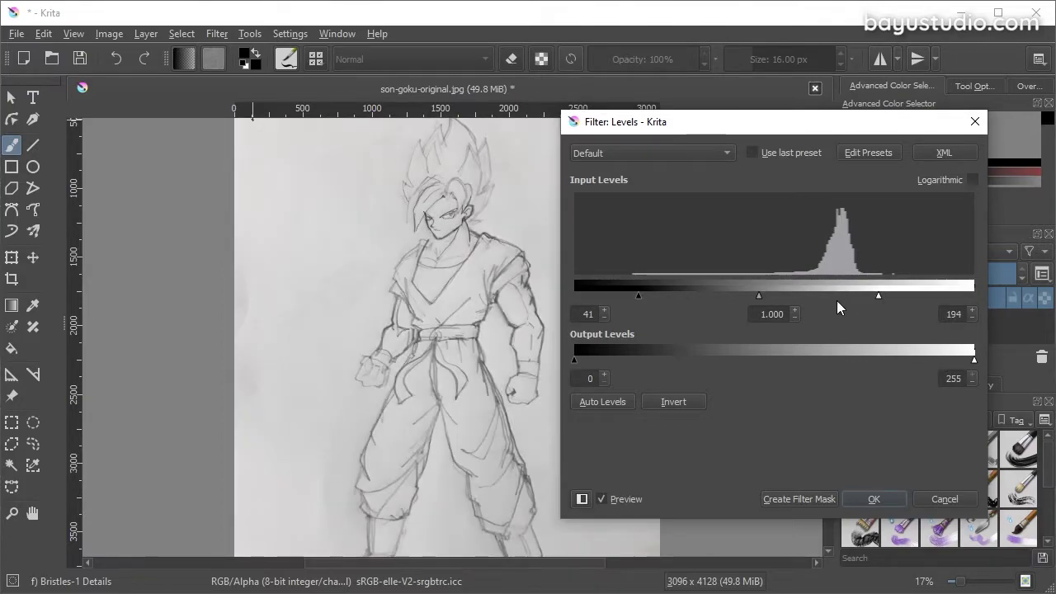
left_click(761, 498)
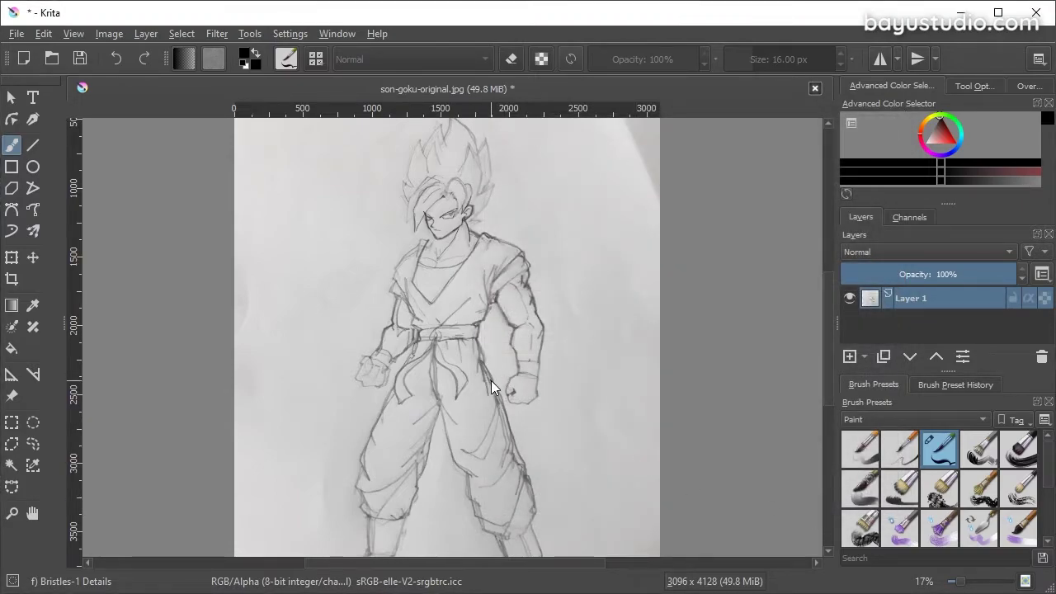
Start a Warp transform and pull the sketch's top-left corner inward
left_click(11, 258)
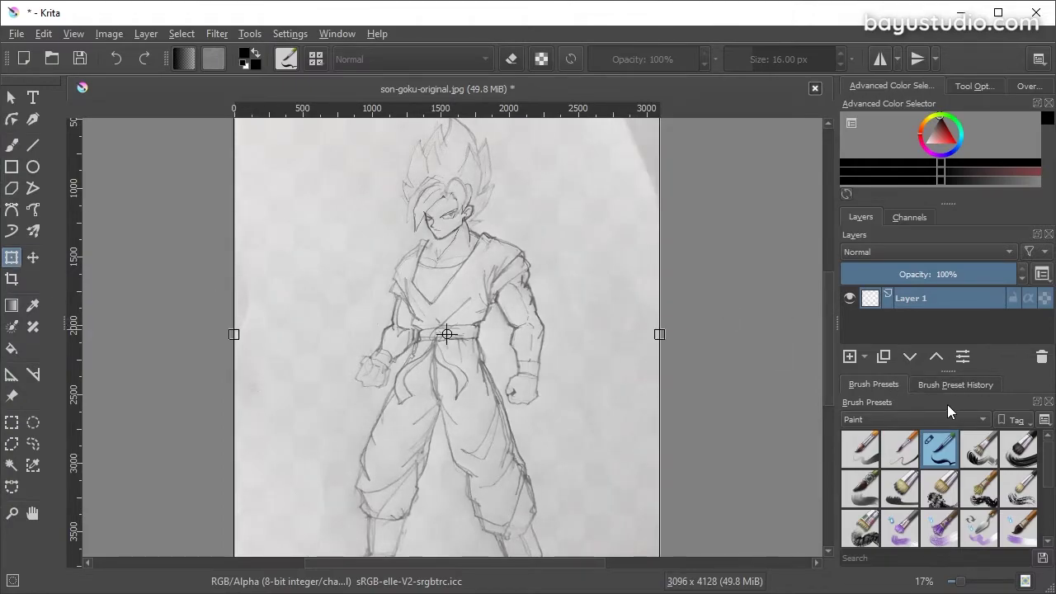
left_click(965, 87)
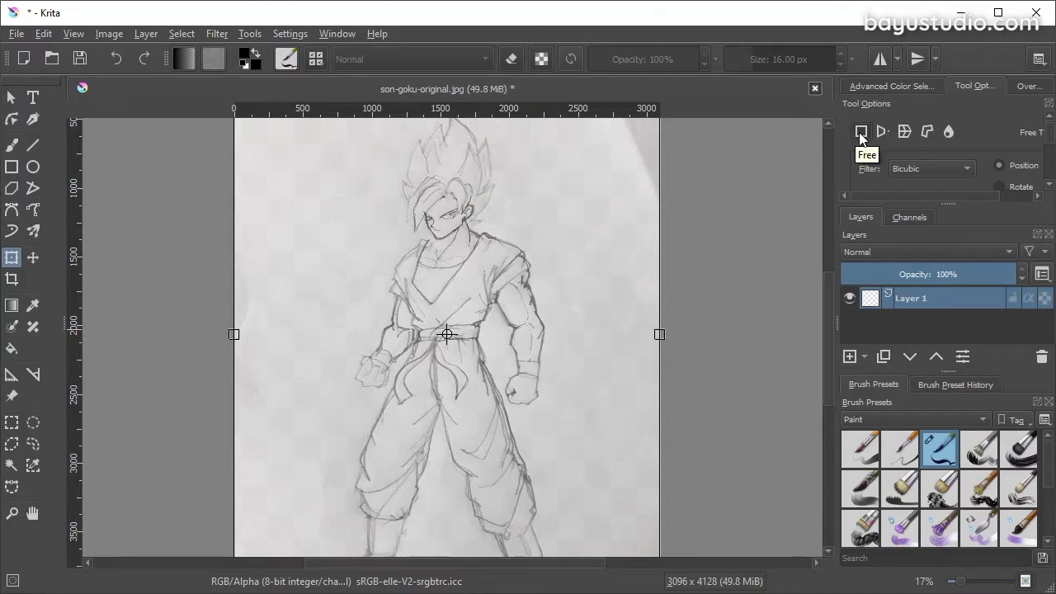
left_click(905, 133)
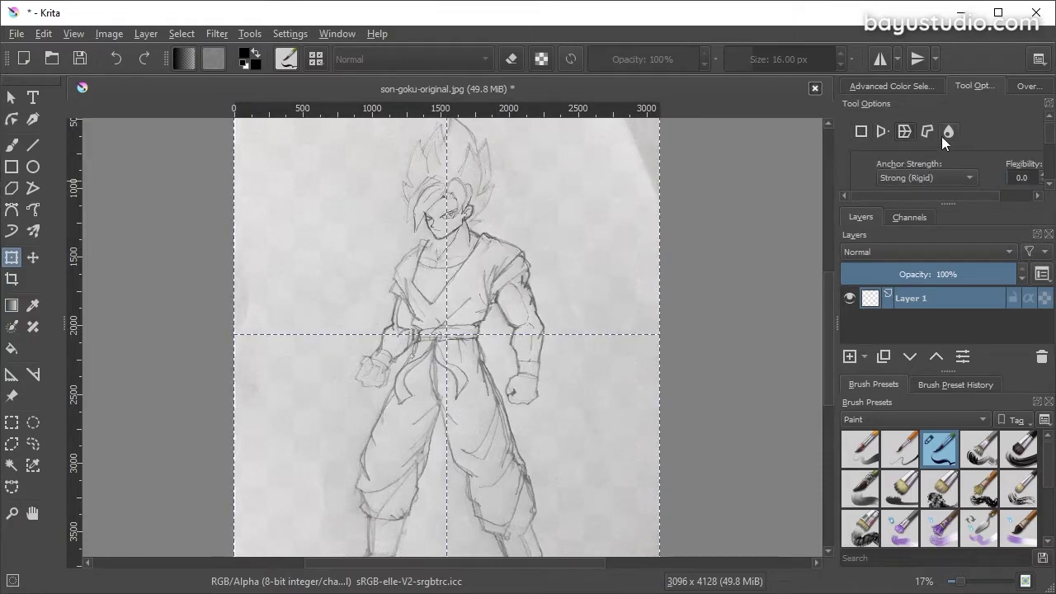
scroll(342, 205, "down", 2, "ctrl")
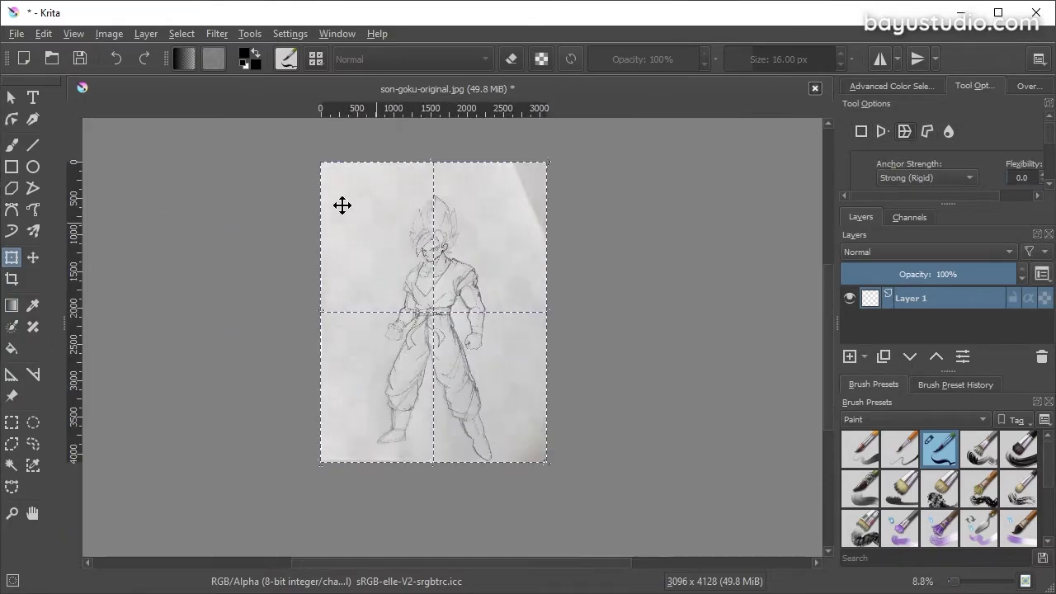
mouse_move(325, 168)
left_mouse_down()
mouse_move(360, 205)
mouse_move(324, 169)
left_mouse_up()
scroll(1047, 147, "down", 2)
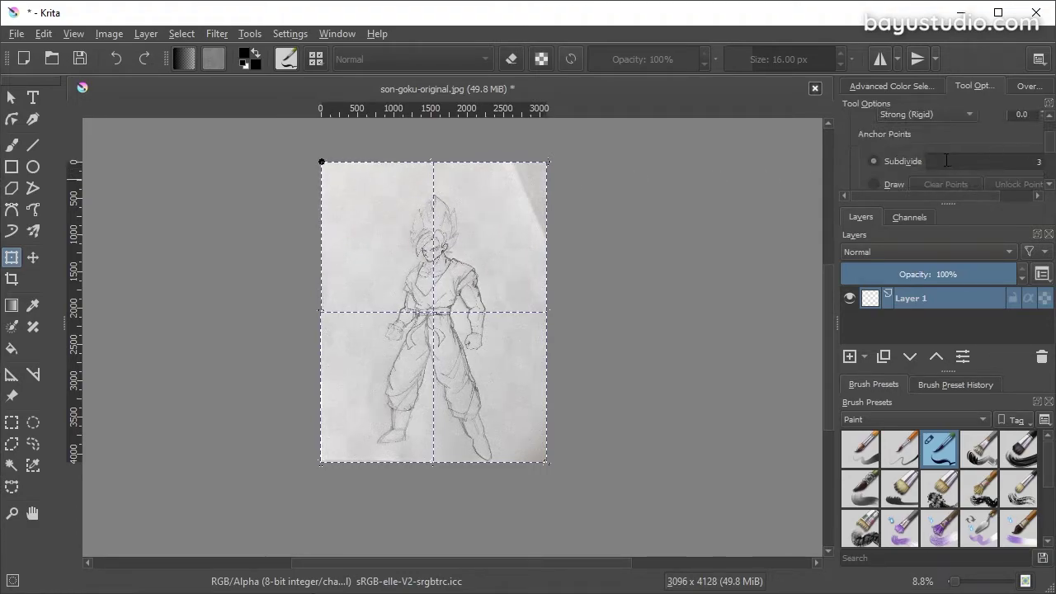
Set the warp Subdivide to 1, warp the top-left corner again, then switch to Liquify mode
left_click(1039, 158)
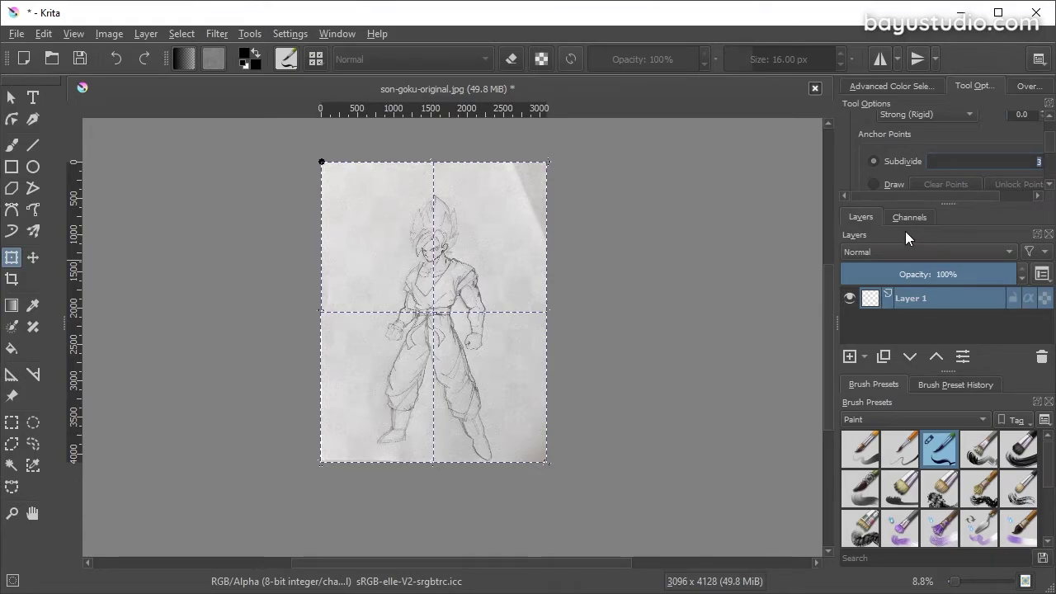
type("1")
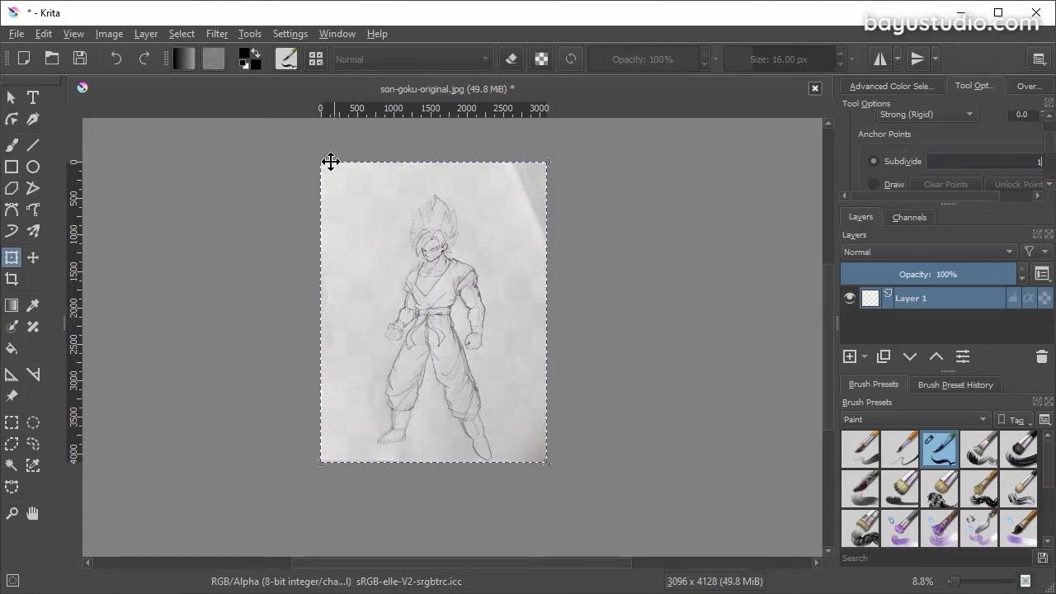
left_click_drag(330, 173, 321, 166)
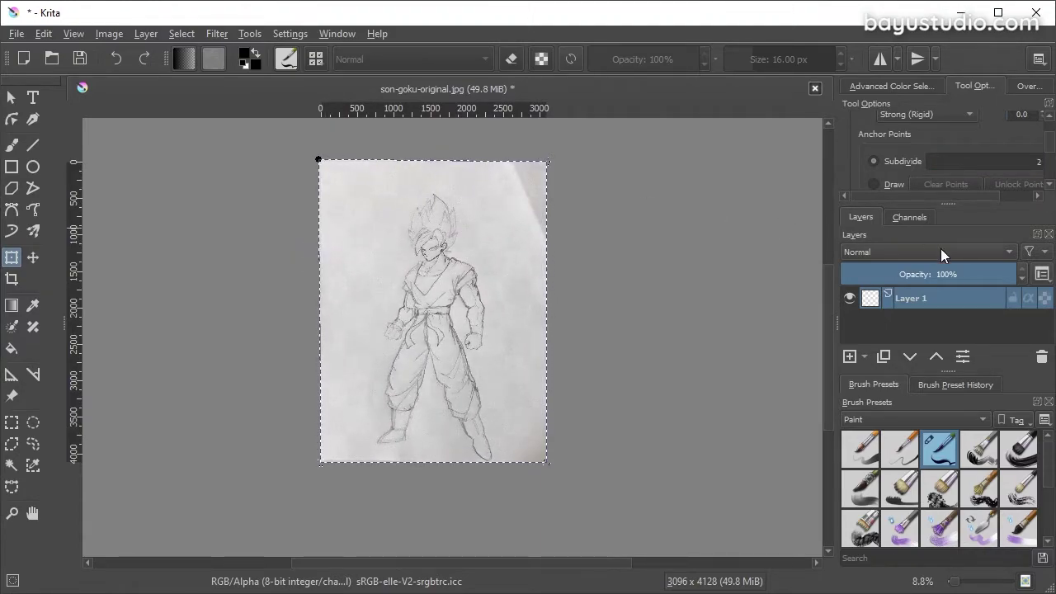
scroll(967, 120, "up", 1)
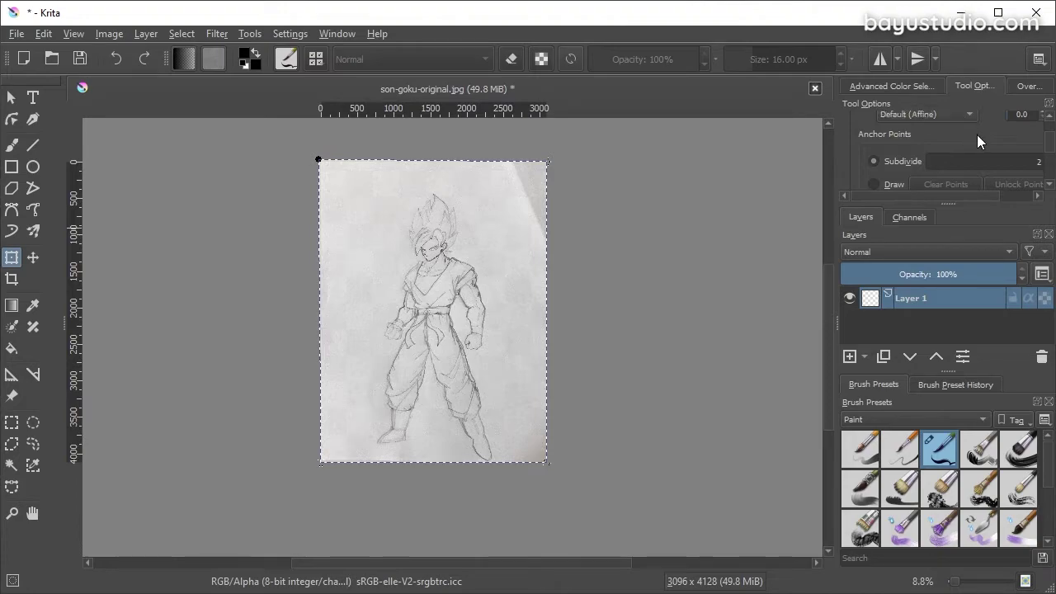
scroll(949, 136, "up", 2)
left_click(948, 132)
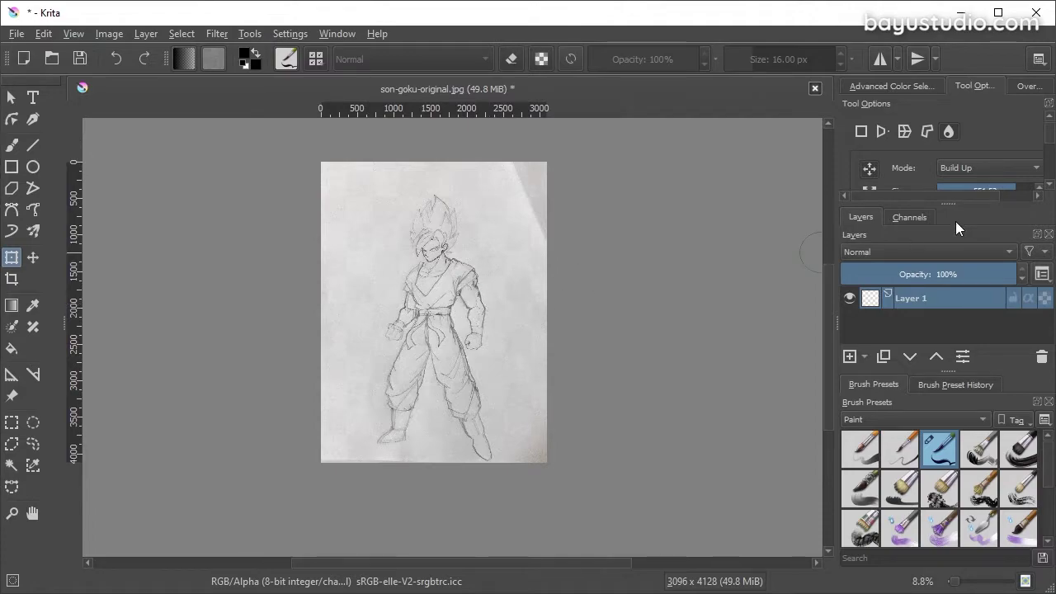
With a smaller liquify brush, lengthen the right forearm and fist and reshape its shoulder and sleeve
scroll(1049, 151, "down", 1)
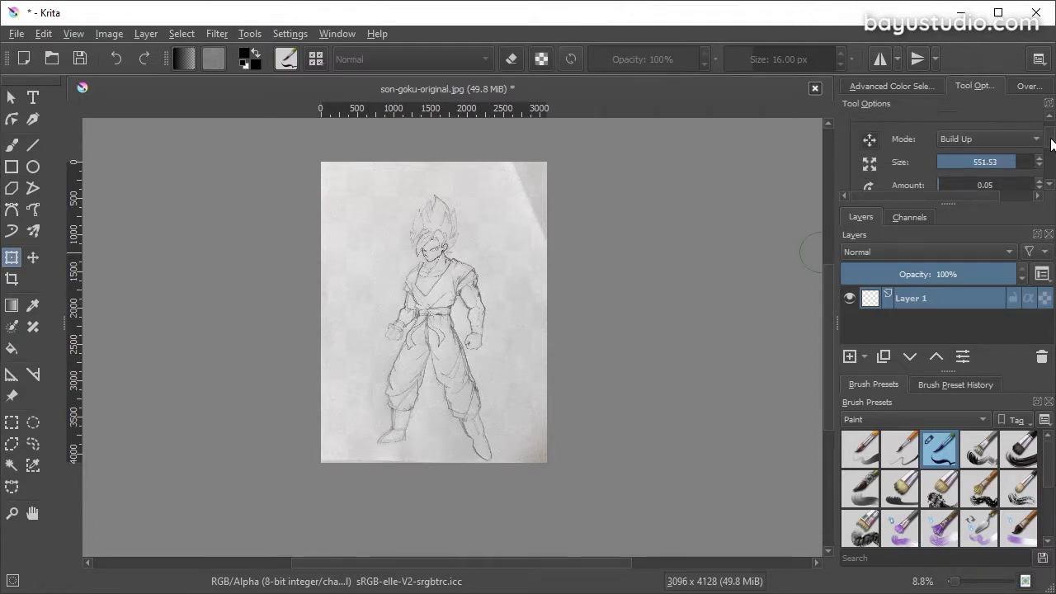
left_click_drag(1022, 155, 1020, 163)
scroll(430, 270, "up", 1)
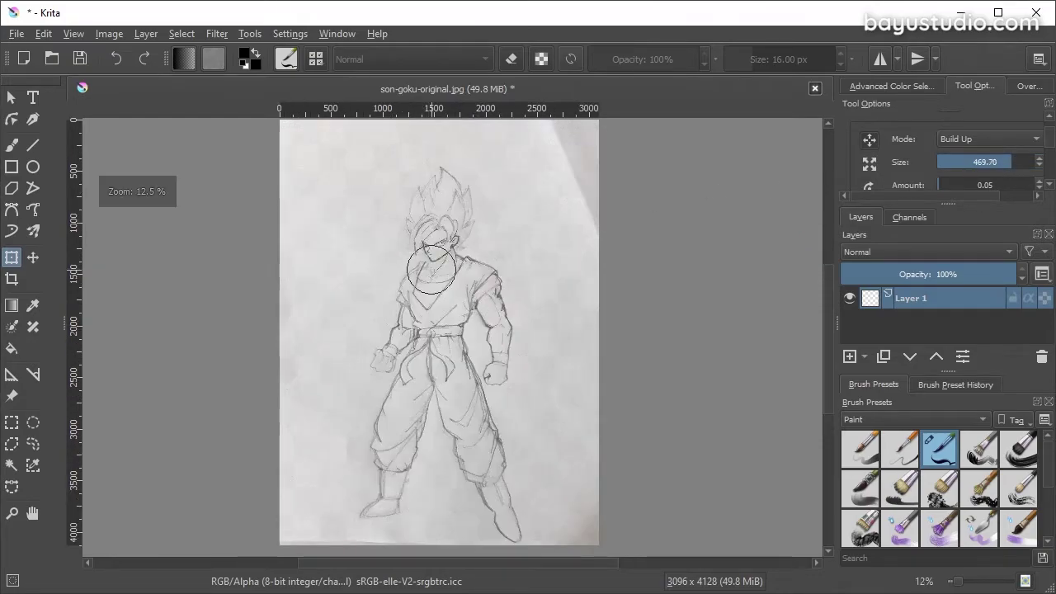
scroll(431, 269, "up", 1)
scroll(431, 270, "up", 1)
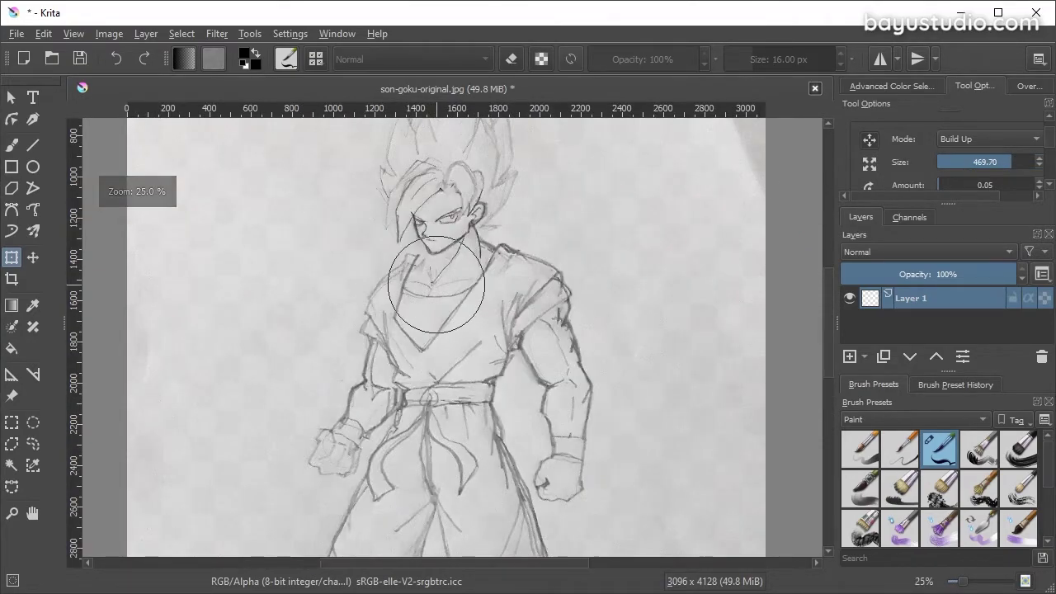
mouse_move(561, 413)
left_mouse_down()
mouse_move(557, 471)
mouse_move(579, 475)
mouse_move(567, 483)
mouse_move(574, 491)
mouse_move(584, 483)
mouse_move(567, 484)
mouse_move(545, 506)
mouse_move(503, 500)
mouse_move(555, 500)
mouse_move(548, 460)
mouse_move(583, 488)
mouse_move(510, 510)
mouse_move(495, 545)
mouse_move(259, 444)
mouse_move(334, 454)
mouse_move(307, 443)
mouse_move(327, 488)
mouse_move(313, 485)
mouse_move(306, 455)
mouse_move(331, 460)
mouse_move(334, 474)
mouse_move(318, 484)
mouse_move(331, 459)
left_mouse_up()
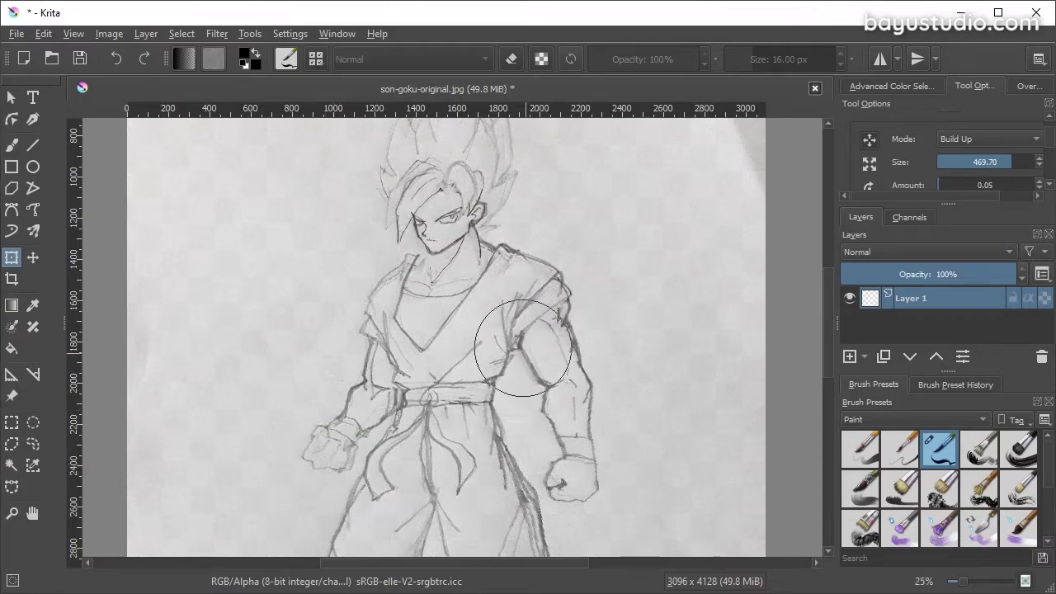
mouse_move(548, 291)
left_mouse_down()
mouse_move(566, 272)
mouse_move(618, 264)
left_mouse_up()
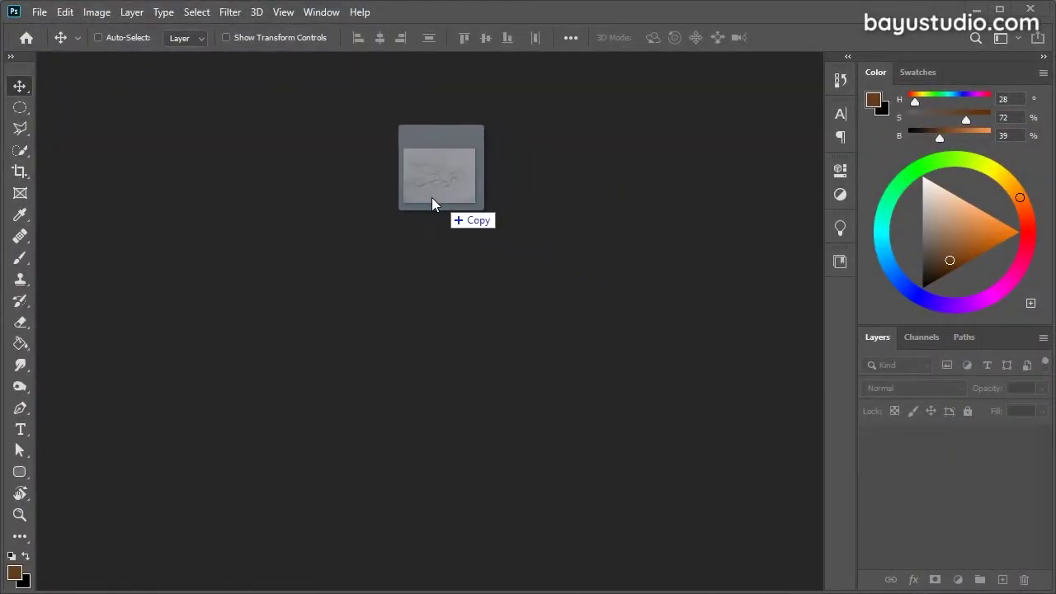
Open son-goku-original.jpg, rotate it 90° counter-clockwise so Goku stands upright, and zoom in
left_click_drag(432, 197, 371, 167)
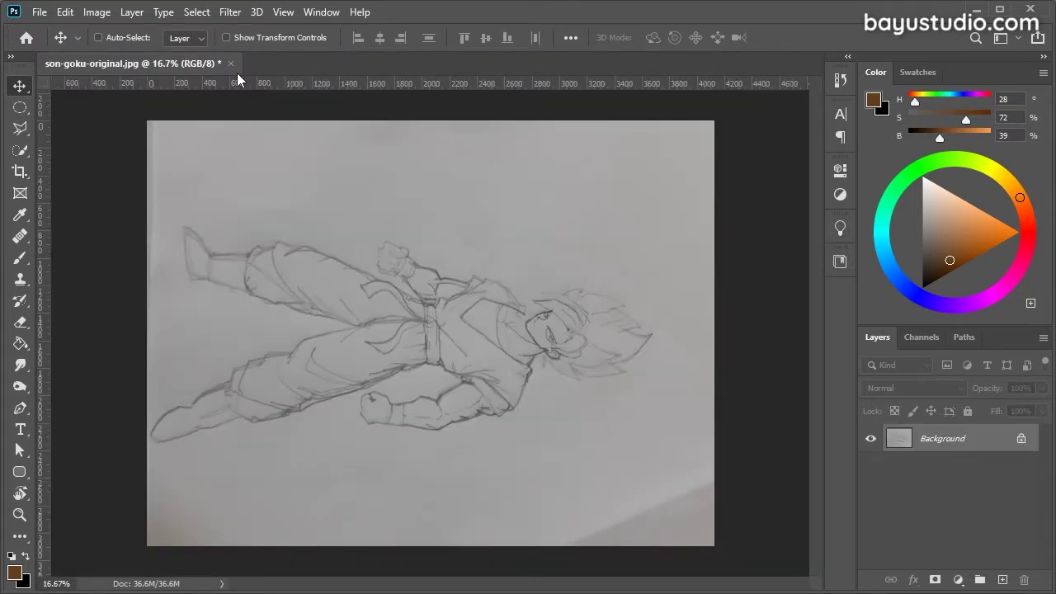
left_click(98, 13)
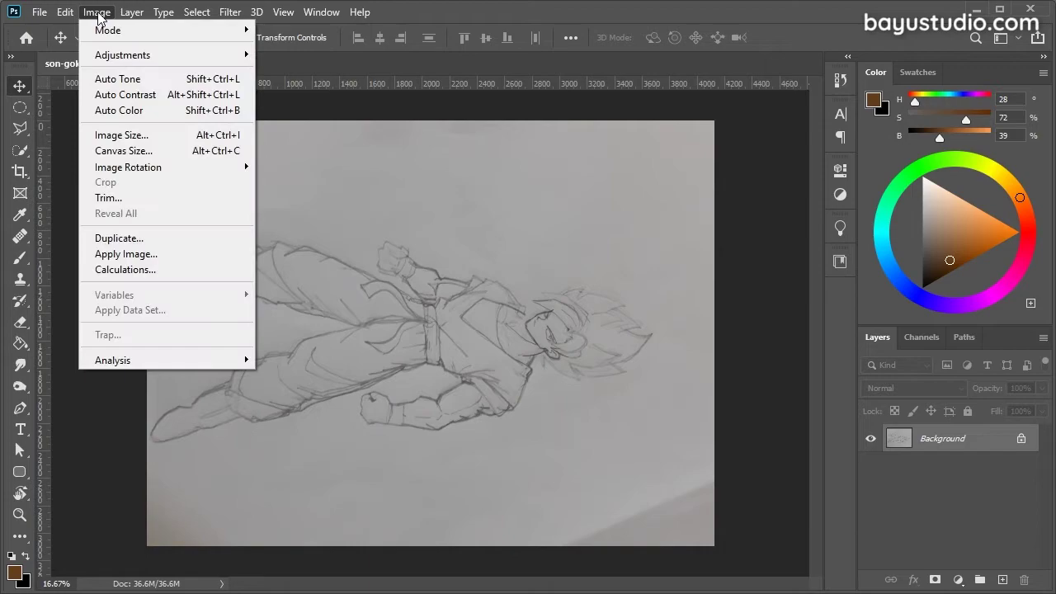
mouse_move(128, 166)
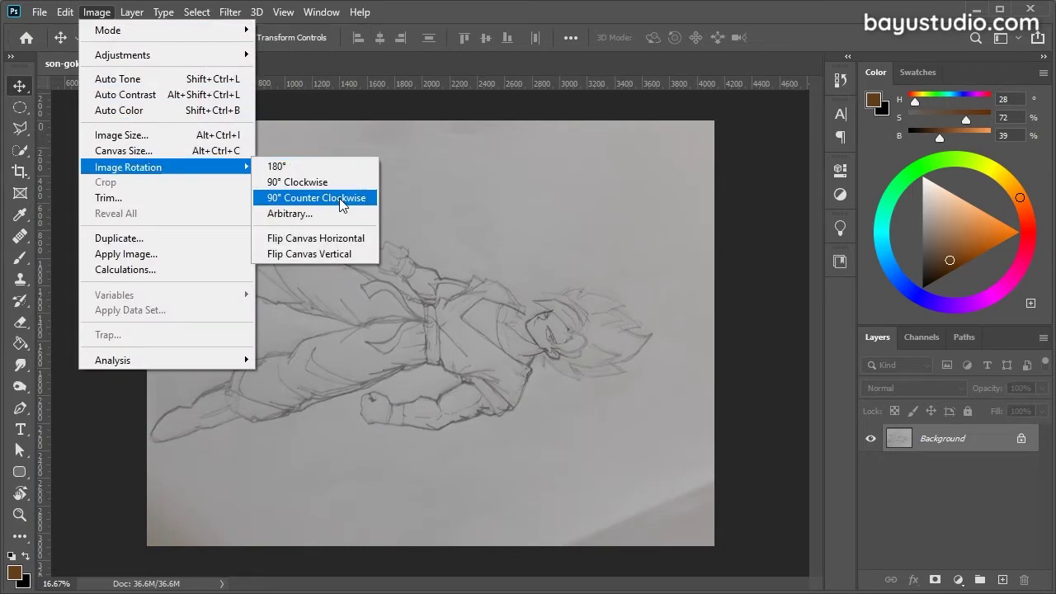
left_click(351, 198)
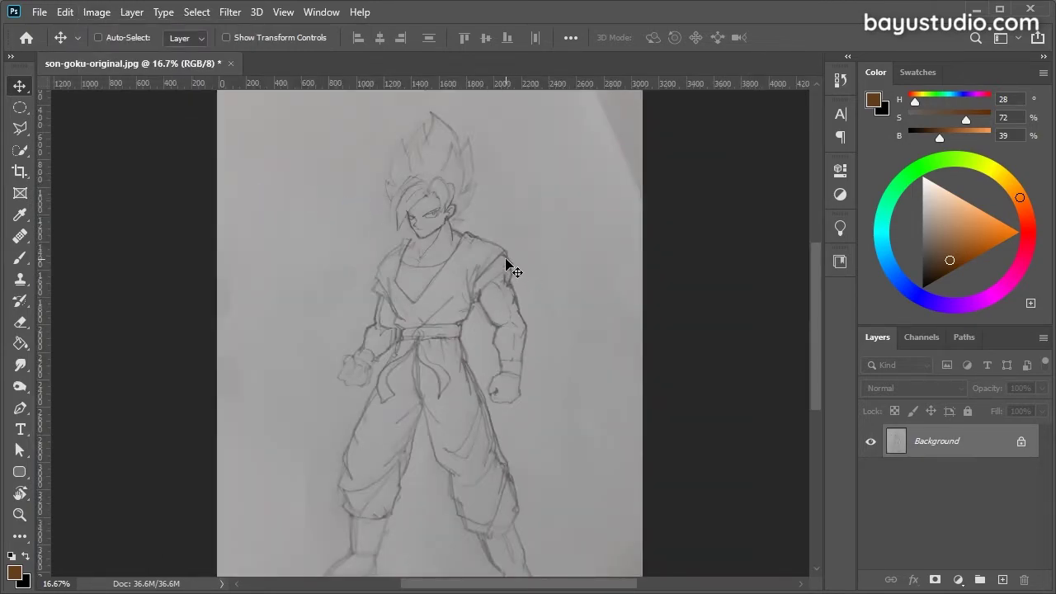
key("ctrl+plus")
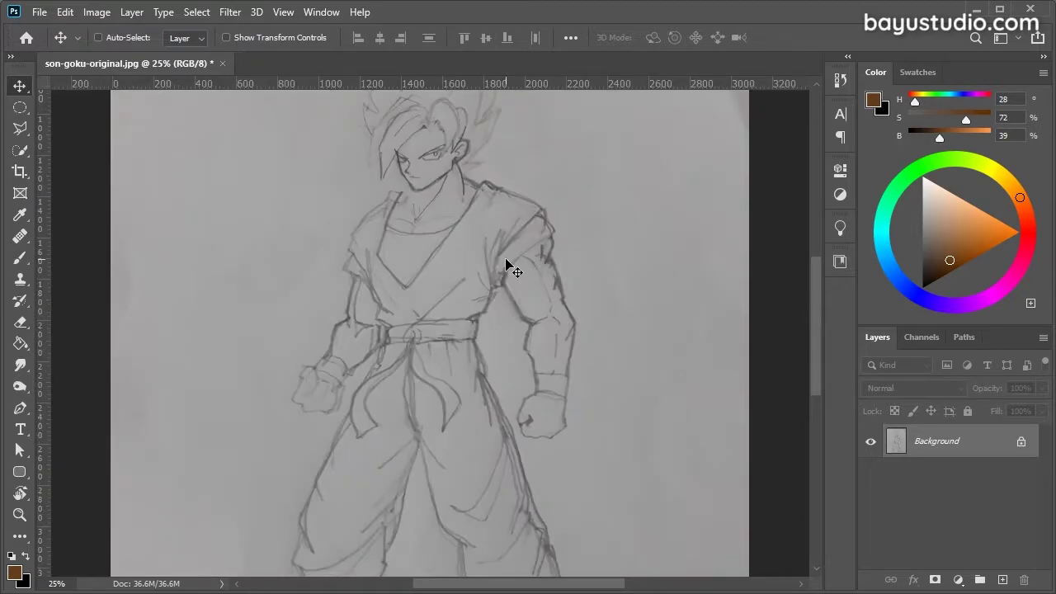
scroll(507, 272, "up", 3)
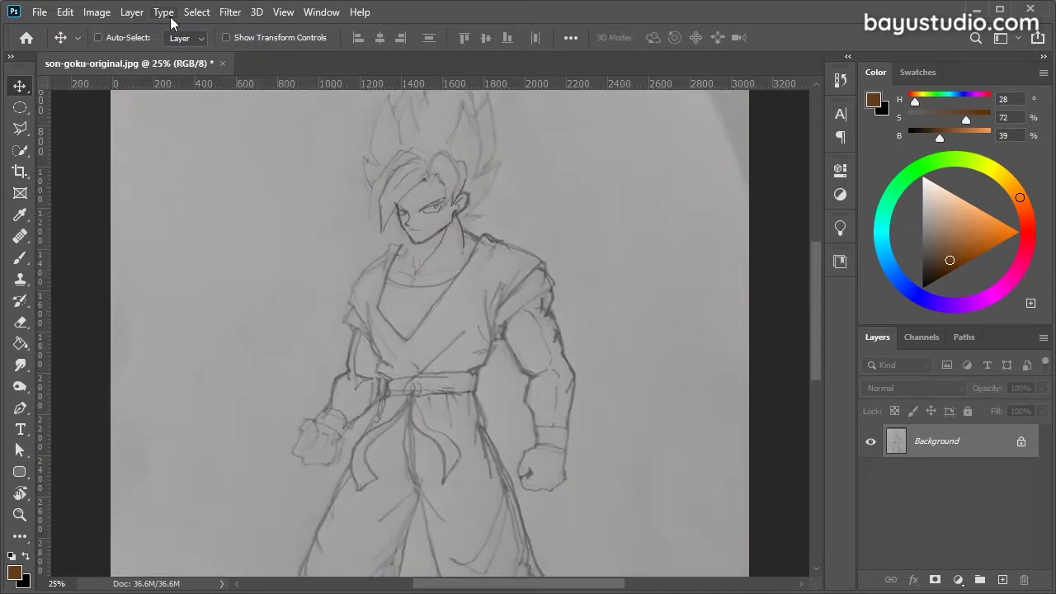
left_click(96, 12)
mouse_move(123, 54)
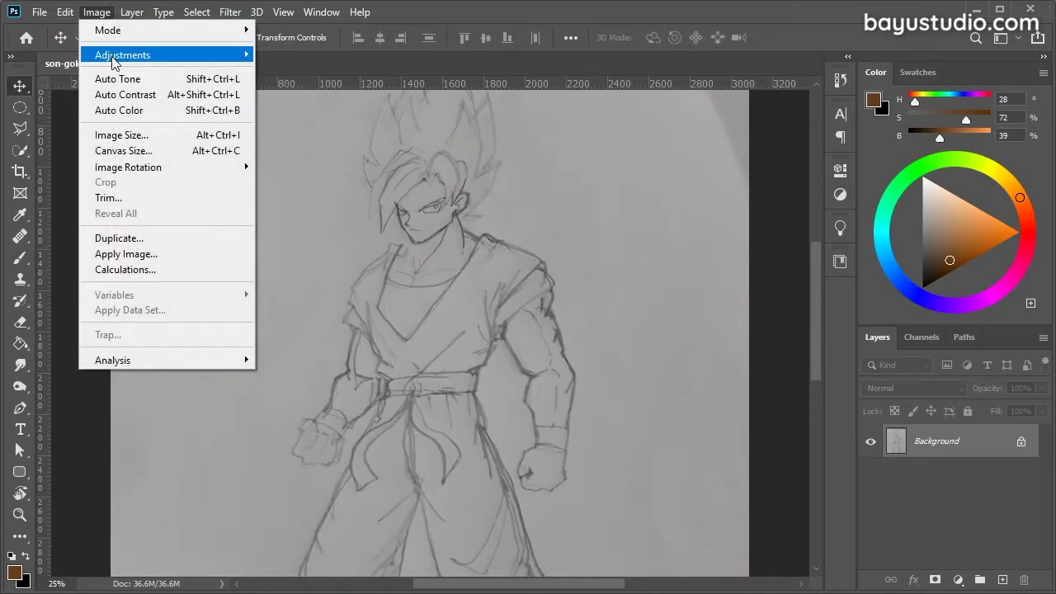
Apply Levels with black input about 65 and white input about 185
key("Escape")
key("i")
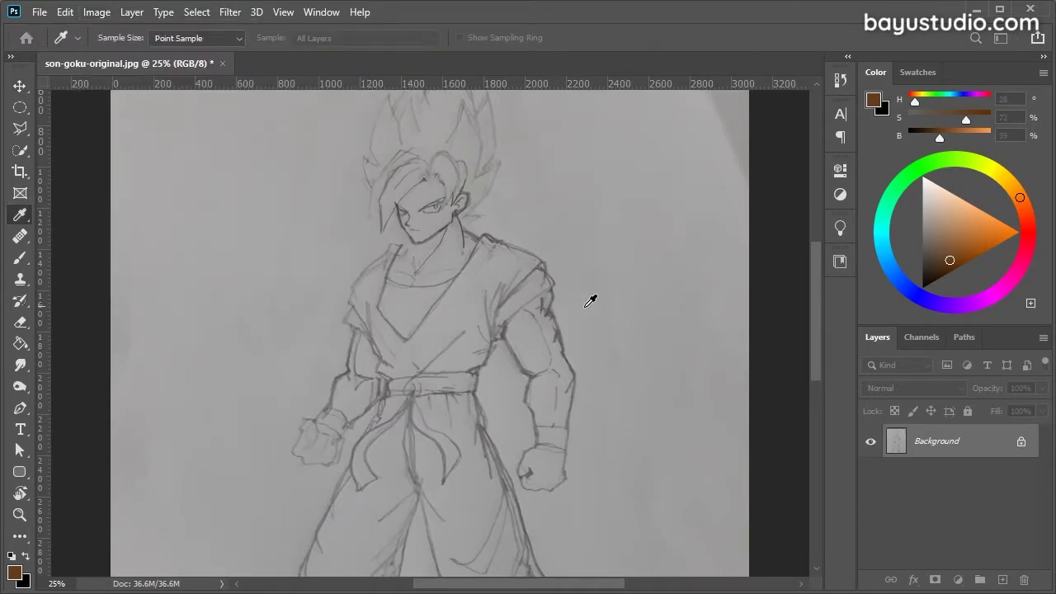
key("ctrl+l")
left_click_drag(444, 334, 509, 336)
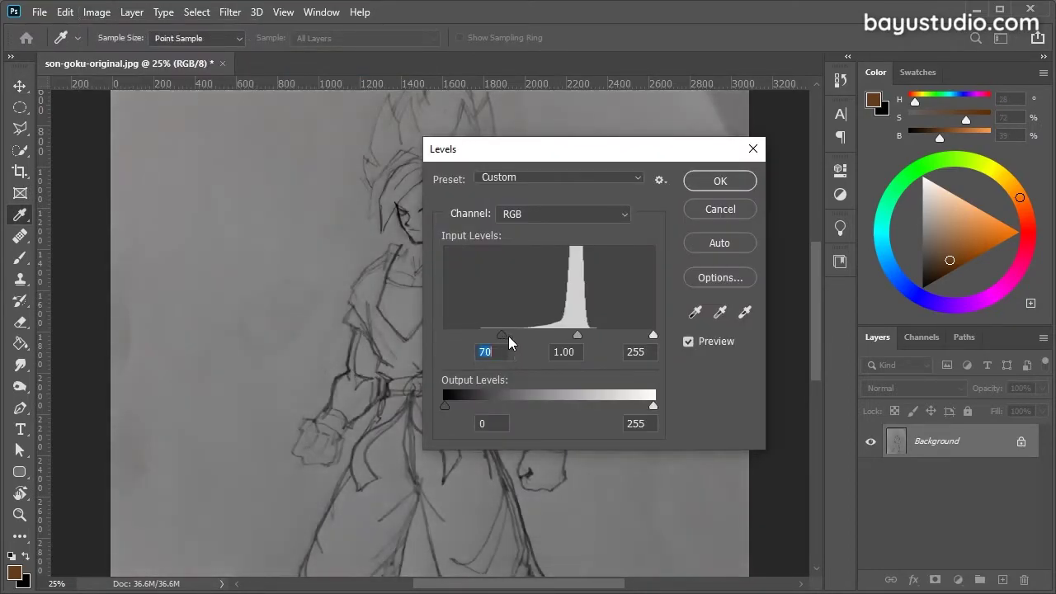
left_click_drag(654, 335, 593, 333)
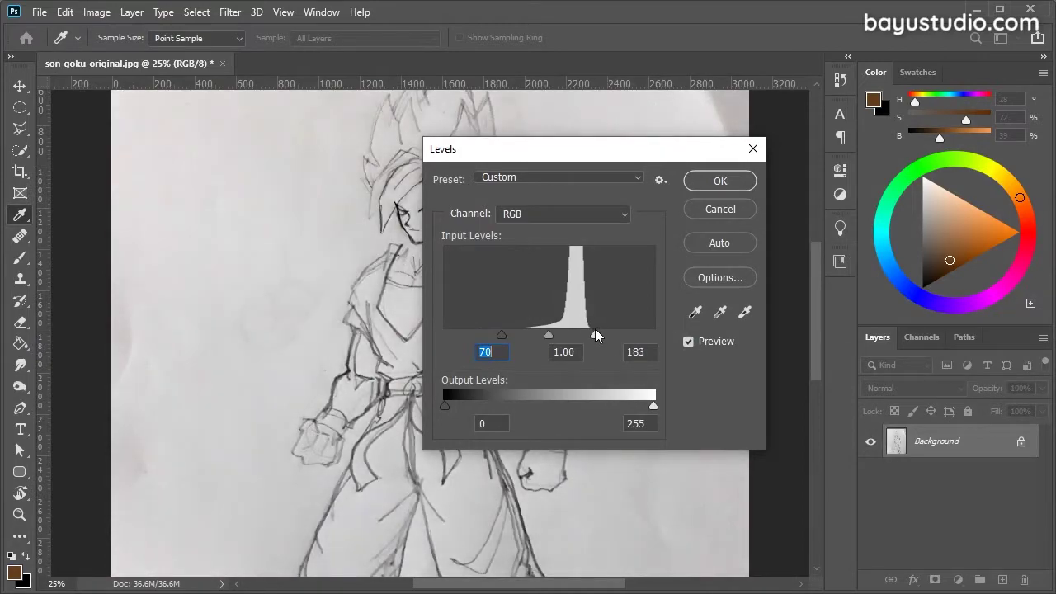
left_click_drag(501, 335, 497, 335)
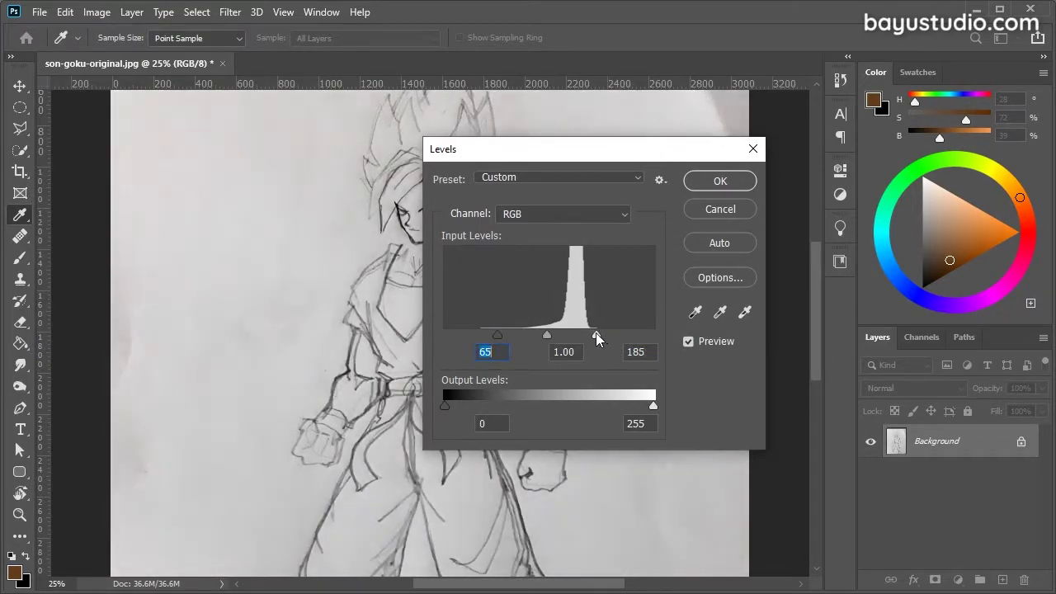
left_click_drag(595, 334, 593, 335)
left_click(733, 188)
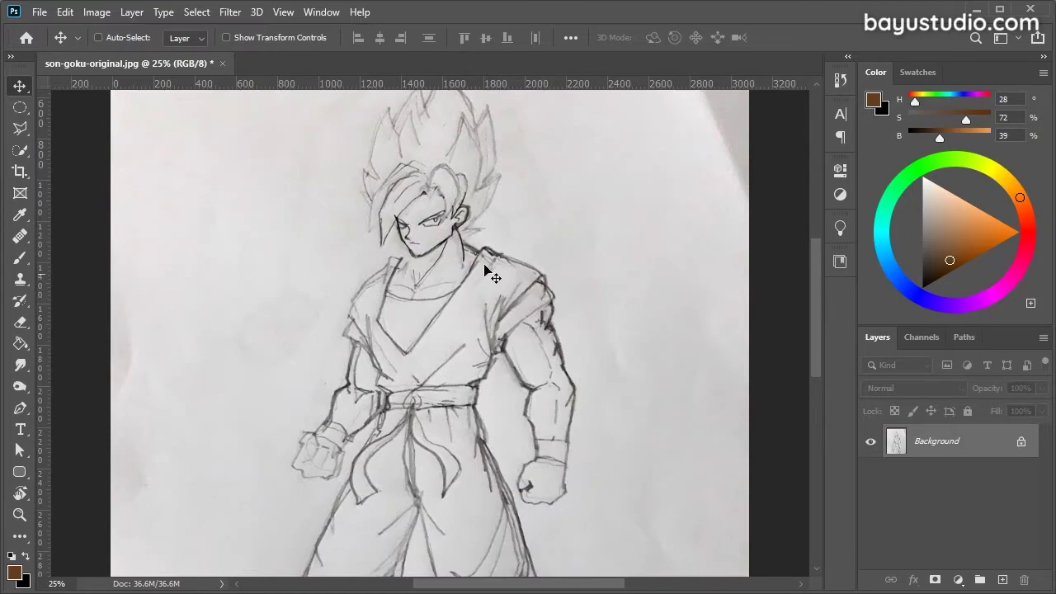
In Liquify, resize the Forward Warp brush and push Goku's right forearm and fist outward
left_click(230, 12)
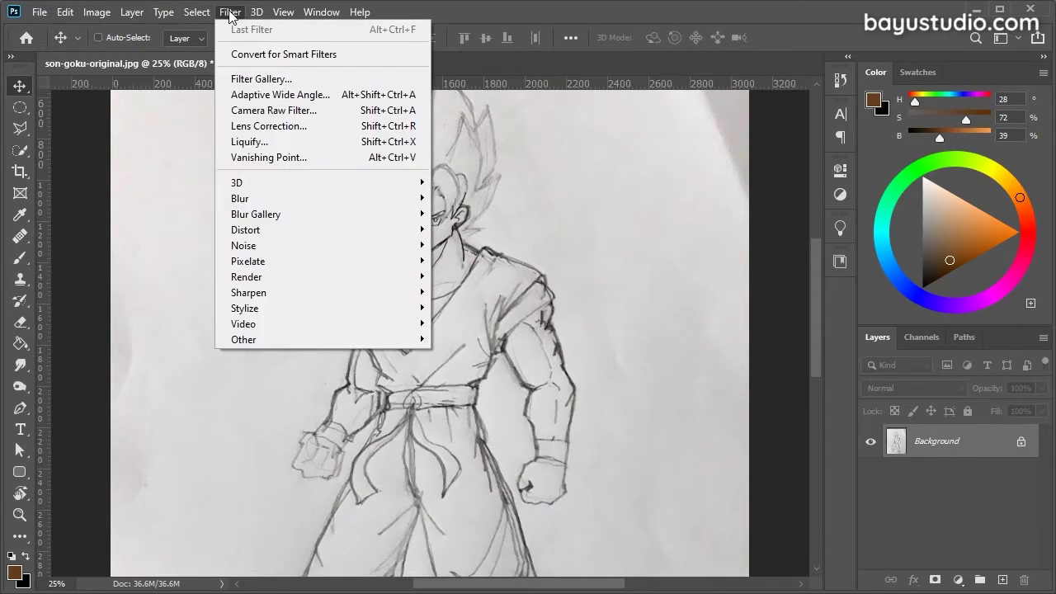
left_click(281, 141)
scroll(330, 330, "down", 2)
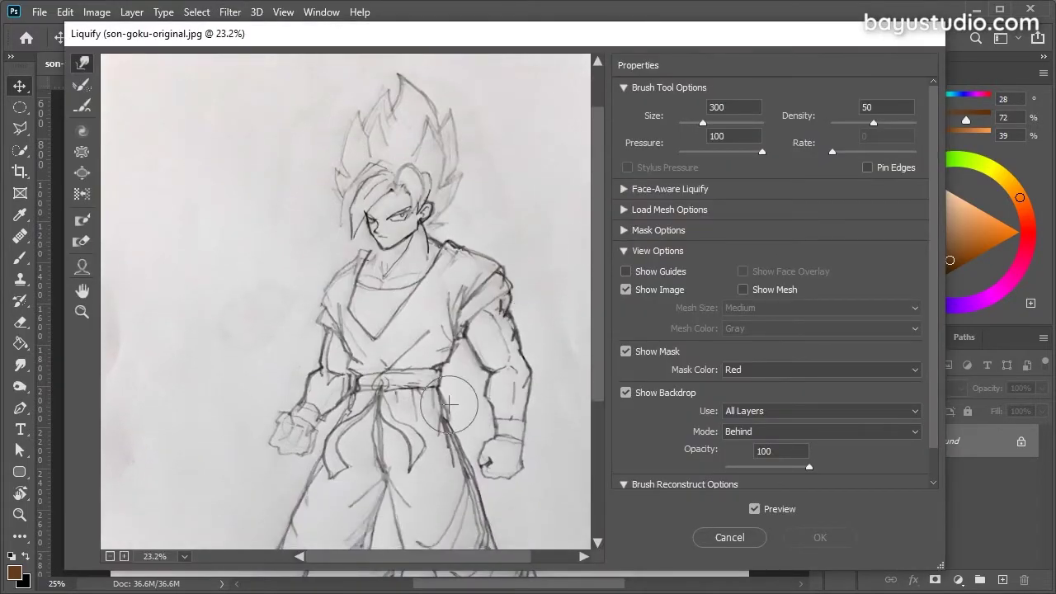
left_click_drag(337, 559, 388, 566)
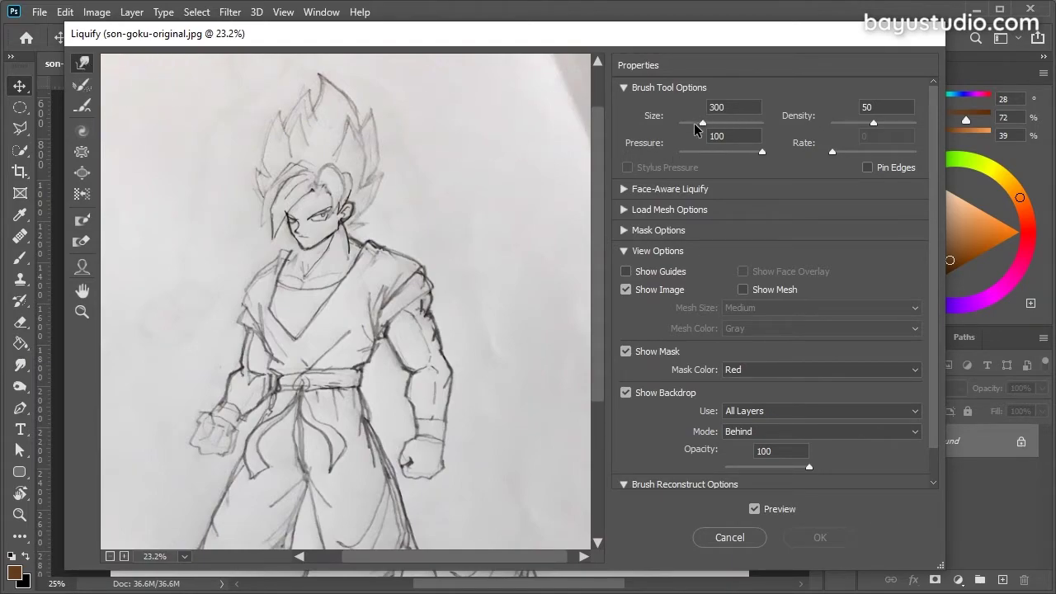
left_click_drag(713, 124, 710, 124)
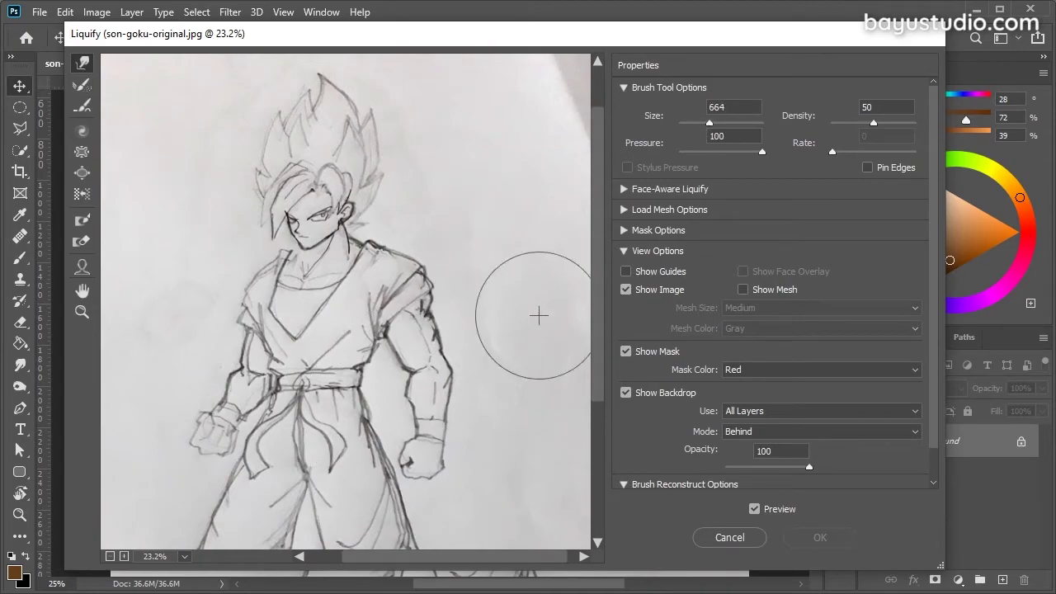
mouse_move(471, 495)
left_mouse_down()
mouse_move(391, 468)
mouse_move(464, 457)
left_mouse_up()
mouse_move(407, 473)
left_mouse_down()
mouse_move(448, 500)
mouse_move(462, 471)
mouse_move(441, 471)
mouse_move(414, 410)
mouse_move(388, 415)
mouse_move(448, 437)
mouse_move(384, 520)
mouse_move(409, 504)
mouse_move(402, 474)
mouse_move(439, 439)
mouse_move(475, 442)
left_mouse_up()
key("bracketleft")
key("bracketleft")
key("bracketleft")
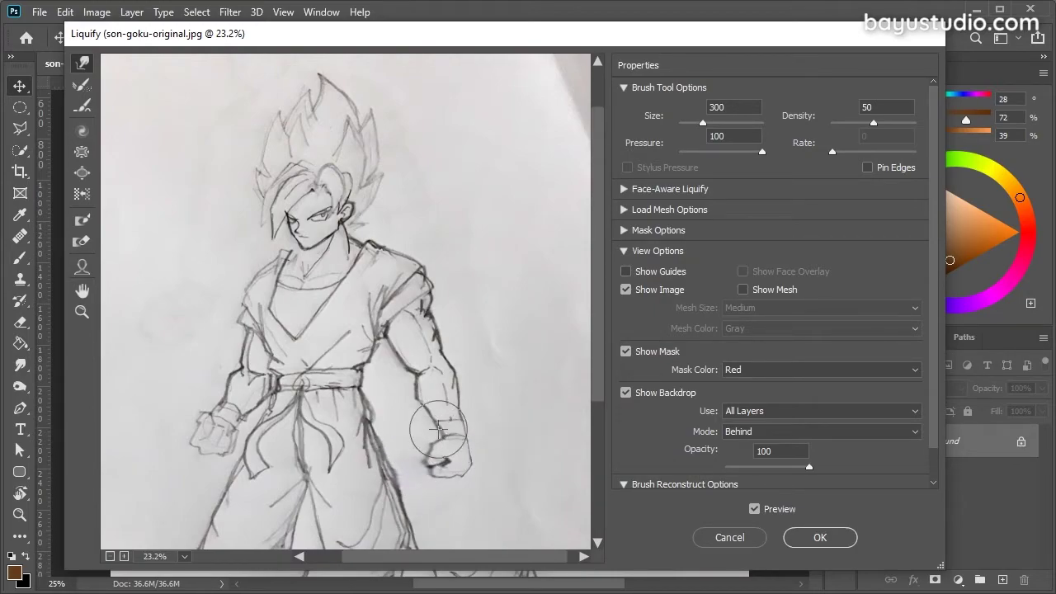
key("bracketright")
key("bracketright")
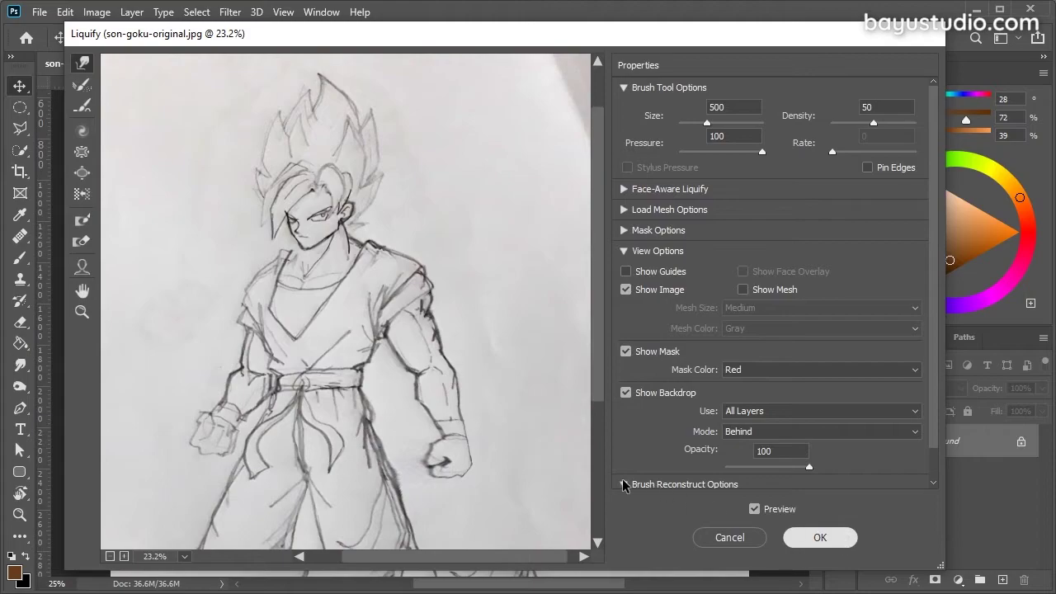
left_click(842, 538)
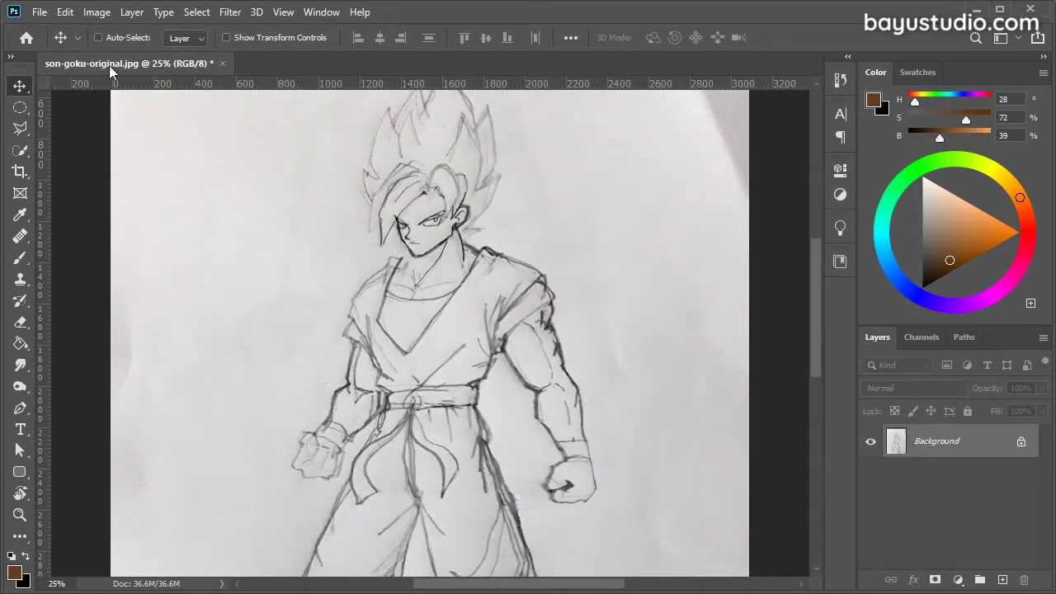
Draw a Polygonal Lasso outline around Goku's right arm and fist
left_click(20, 109)
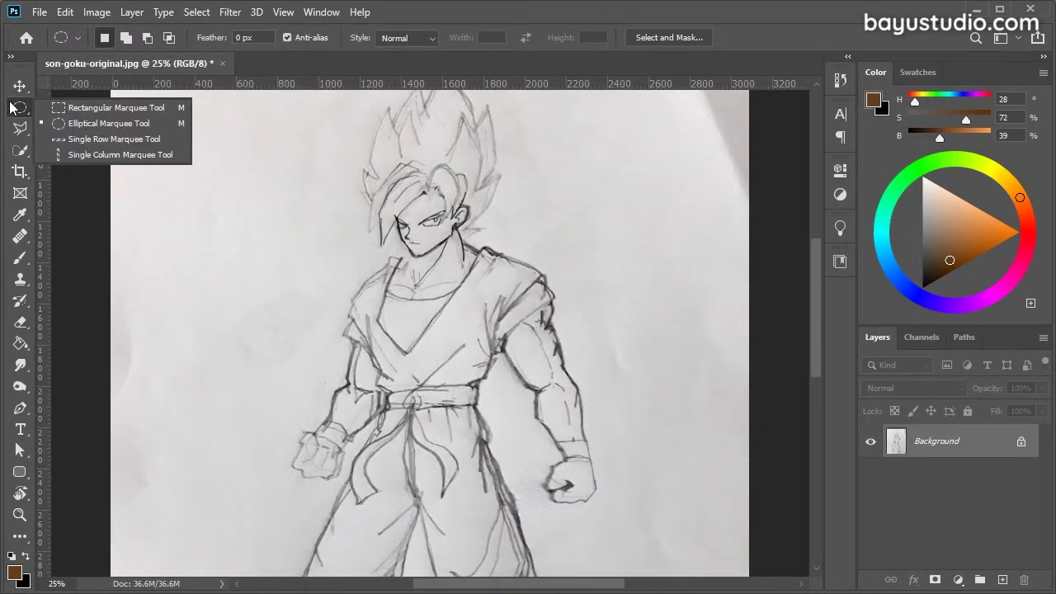
left_click(20, 112)
left_click(22, 129)
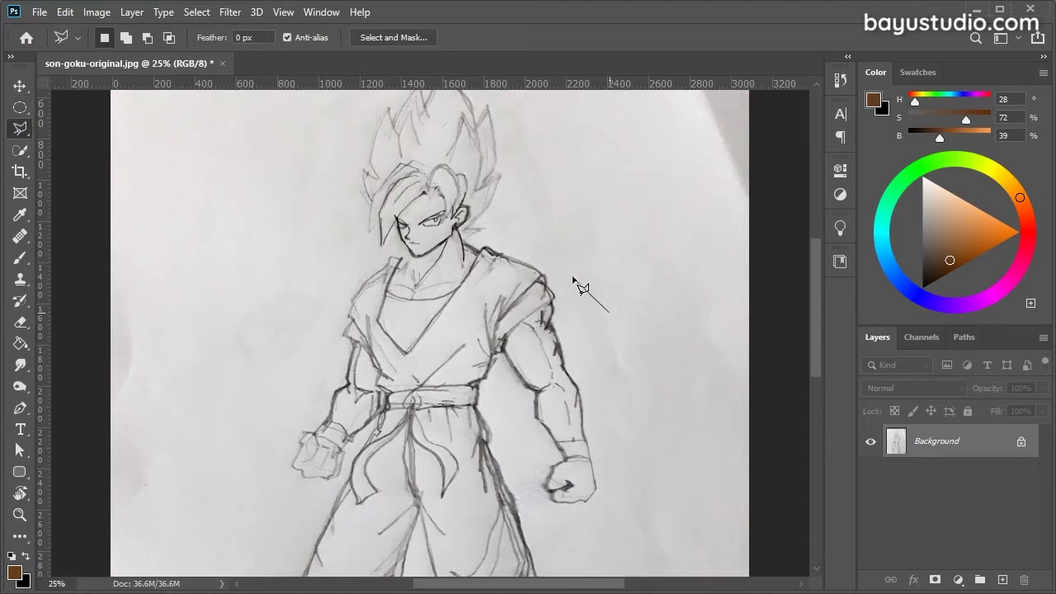
left_click(531, 254)
left_click(493, 330)
left_click(498, 351)
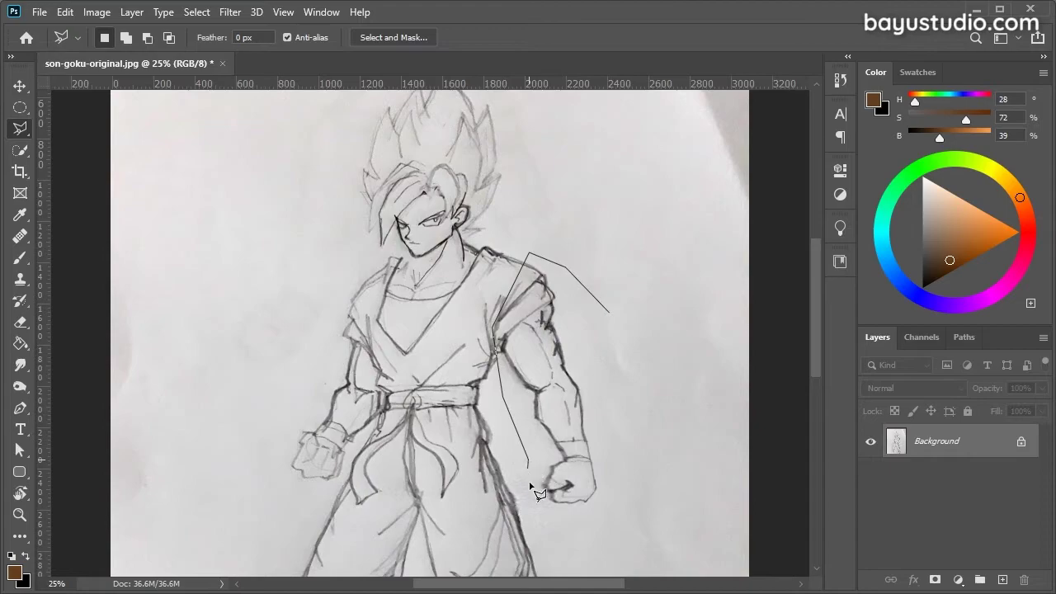
left_click(536, 507)
left_click(632, 537)
left_click(660, 433)
double_click(656, 360)
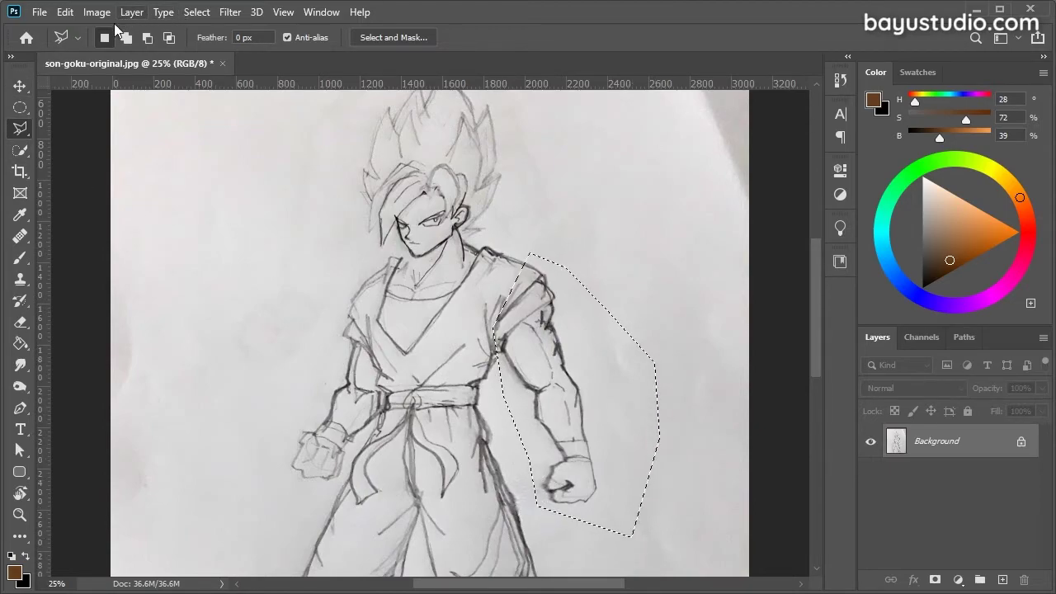
Try a Free Transform on the selected arm, discard it, and reset colours to black and white
left_click(65, 11)
mouse_move(91, 388)
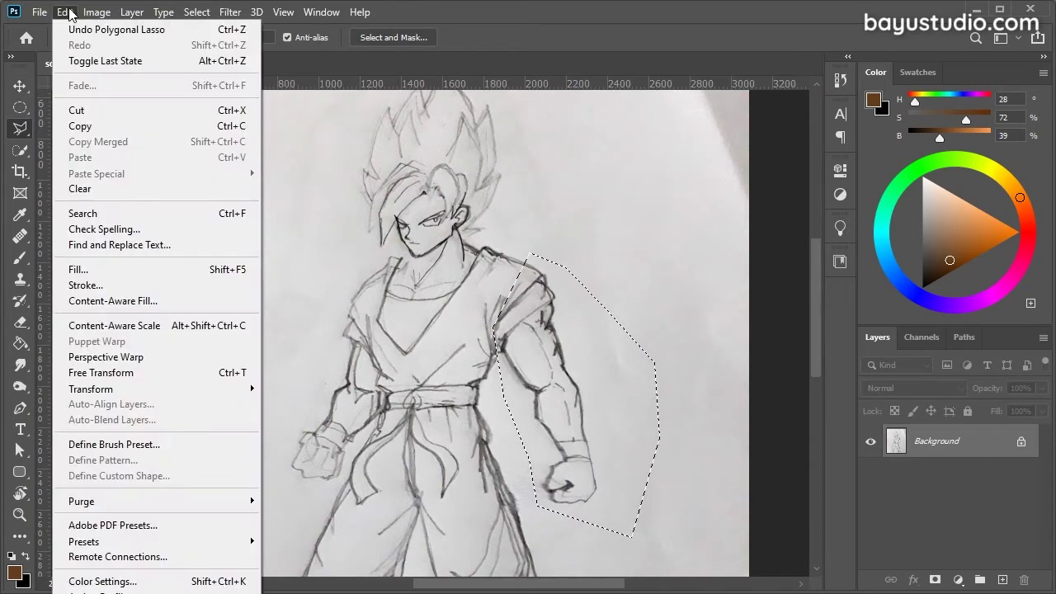
left_click(138, 374)
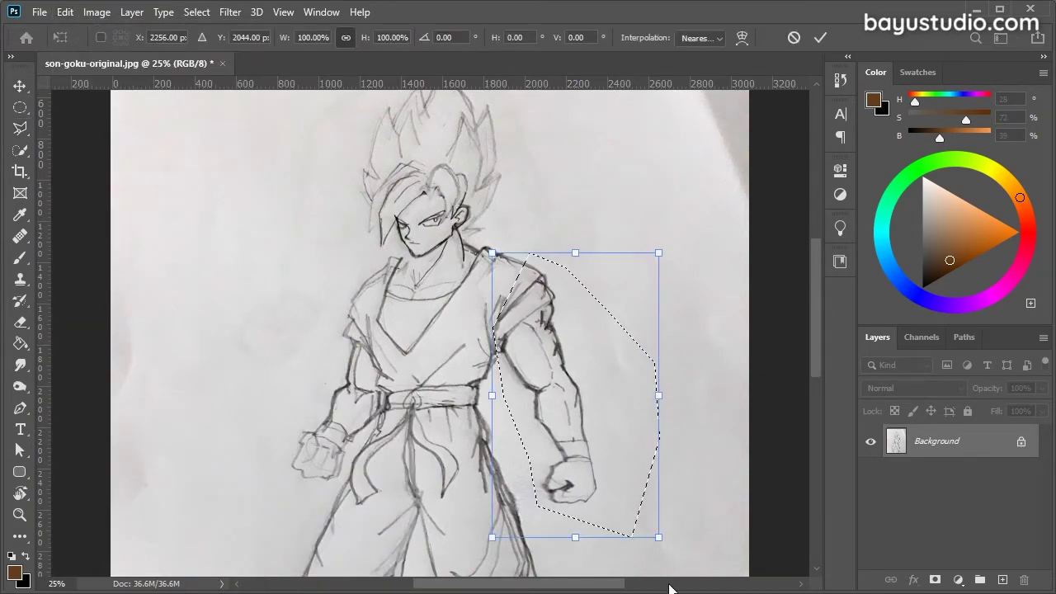
left_click_drag(675, 553, 706, 530)
left_click_drag(556, 413, 569, 395)
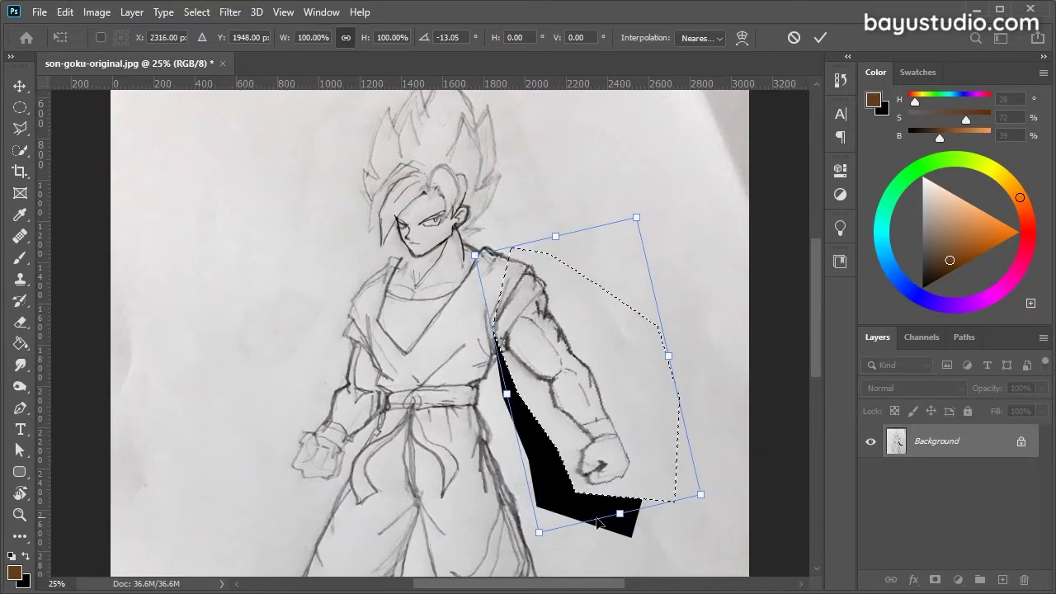
key("Return")
key("d")
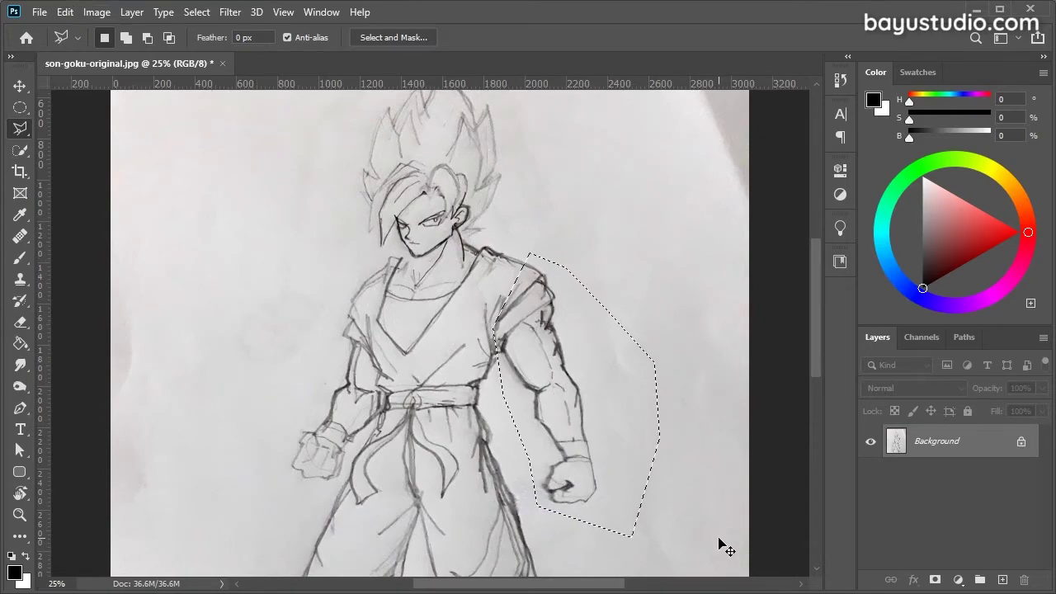
key("ctrl+t")
left_click_drag(674, 545, 726, 499)
left_click_drag(633, 502, 649, 475)
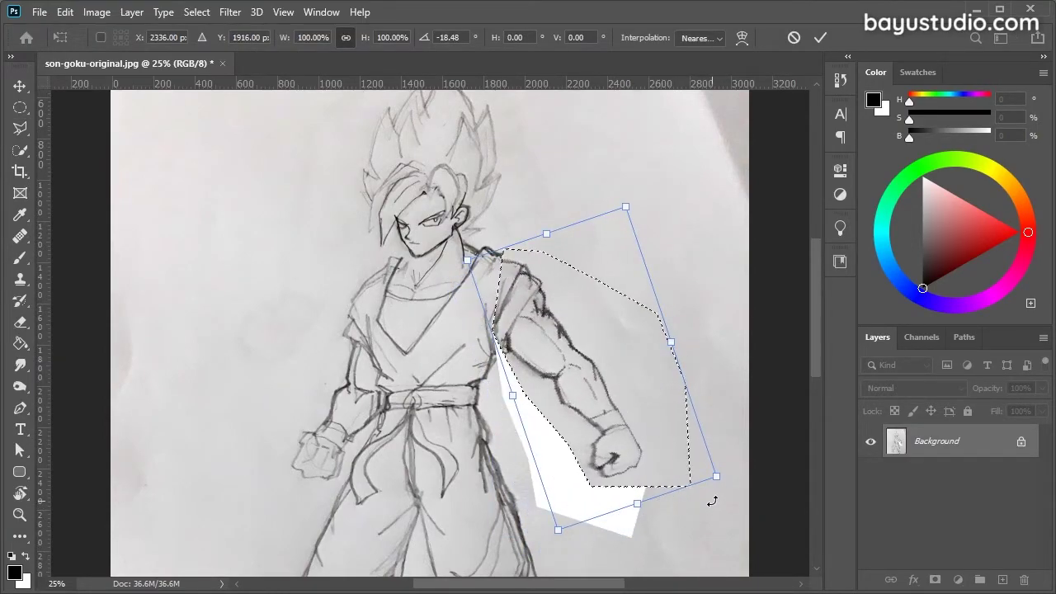
key("Return")
key("ctrl+d")
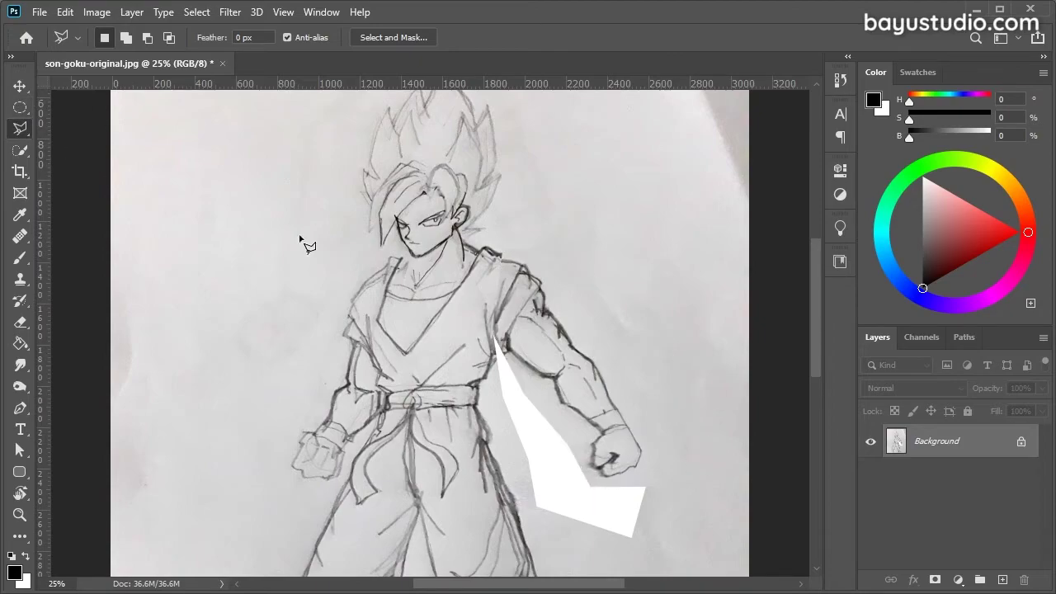
left_click(659, 444)
left_click(619, 331)
left_click(558, 351)
left_click(535, 404)
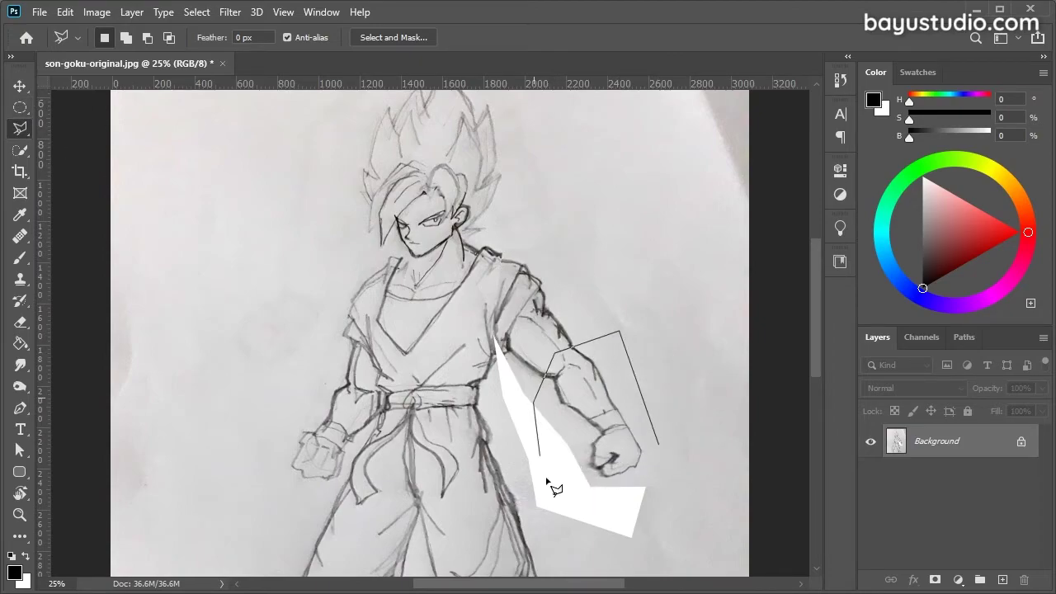
left_click(546, 478)
left_click(642, 519)
left_click(680, 488)
key("ctrl+t")
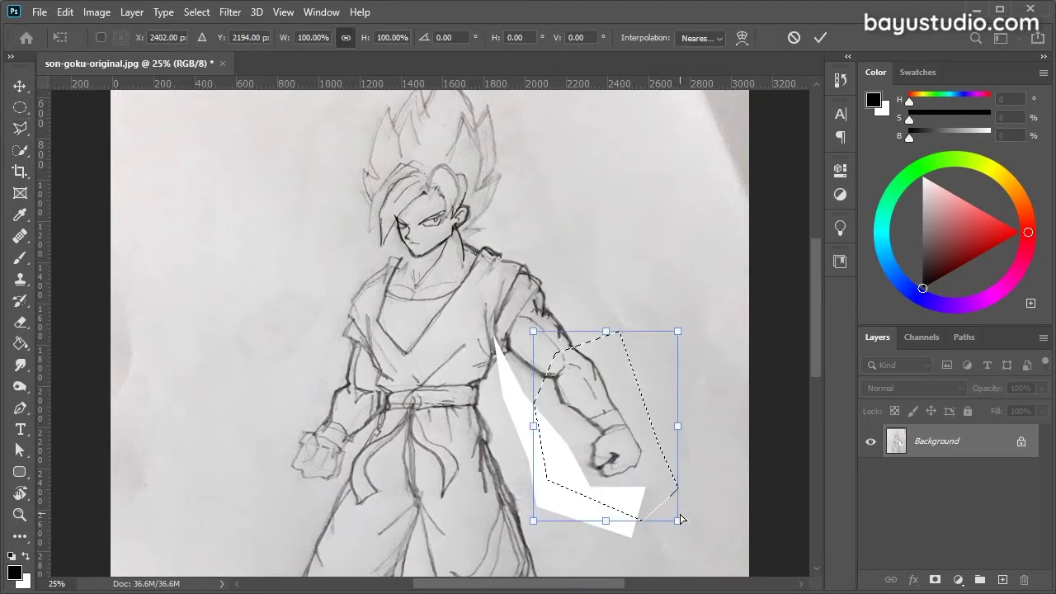
left_click_drag(686, 520, 629, 550)
left_click_drag(619, 425, 572, 429)
key("Return")
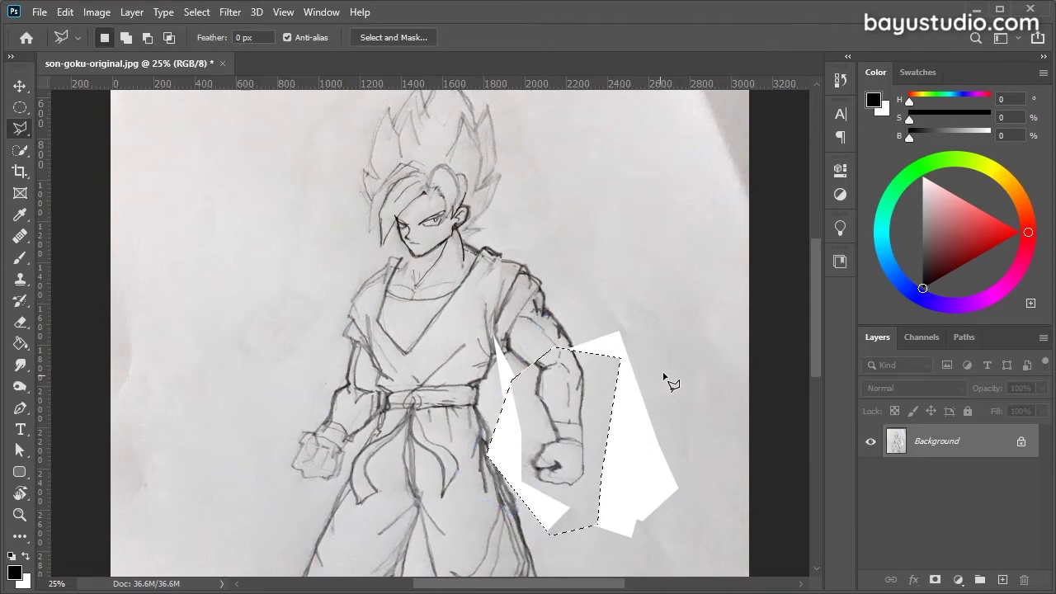
key("ctrl+z")
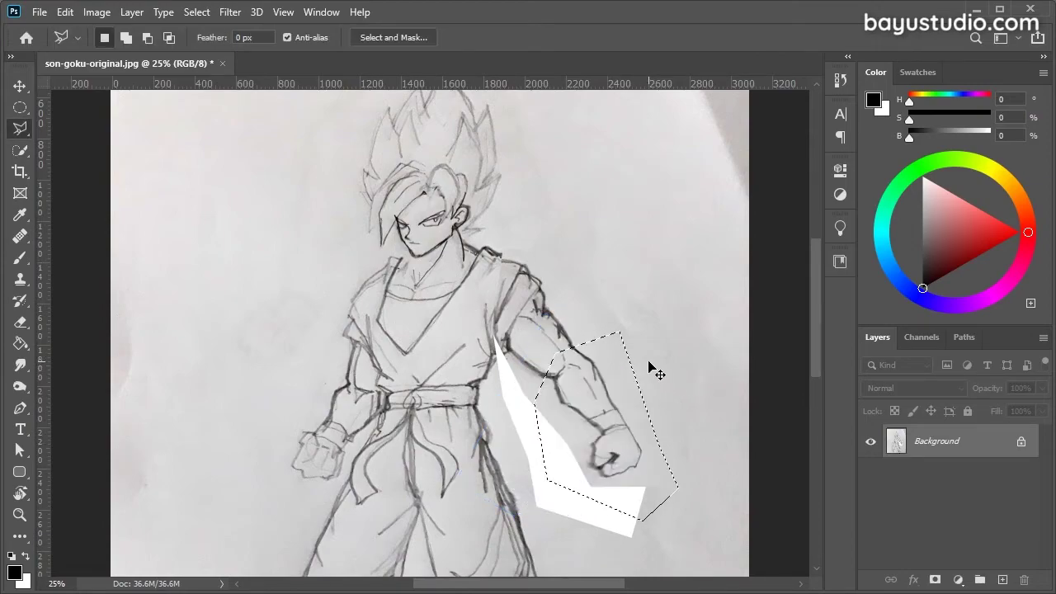
key("ctrl+z")
key("ctrl+z")
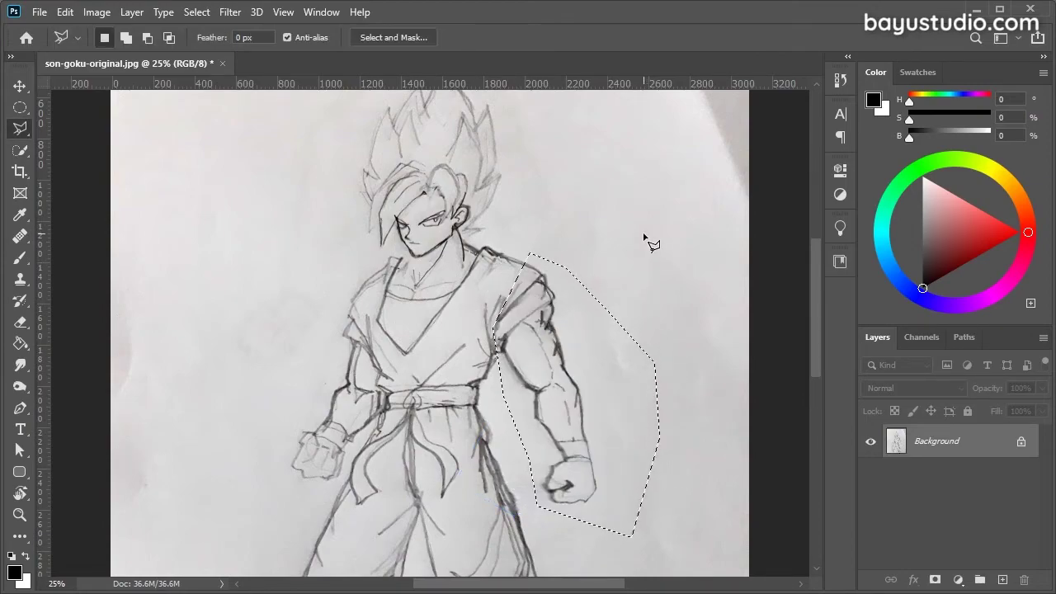
key("ctrl+d")
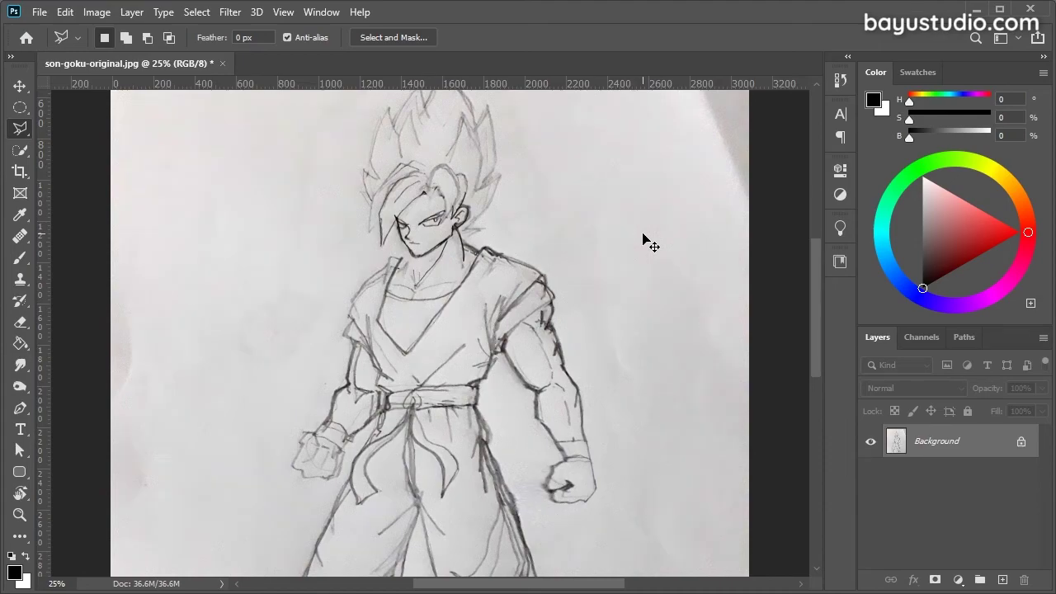